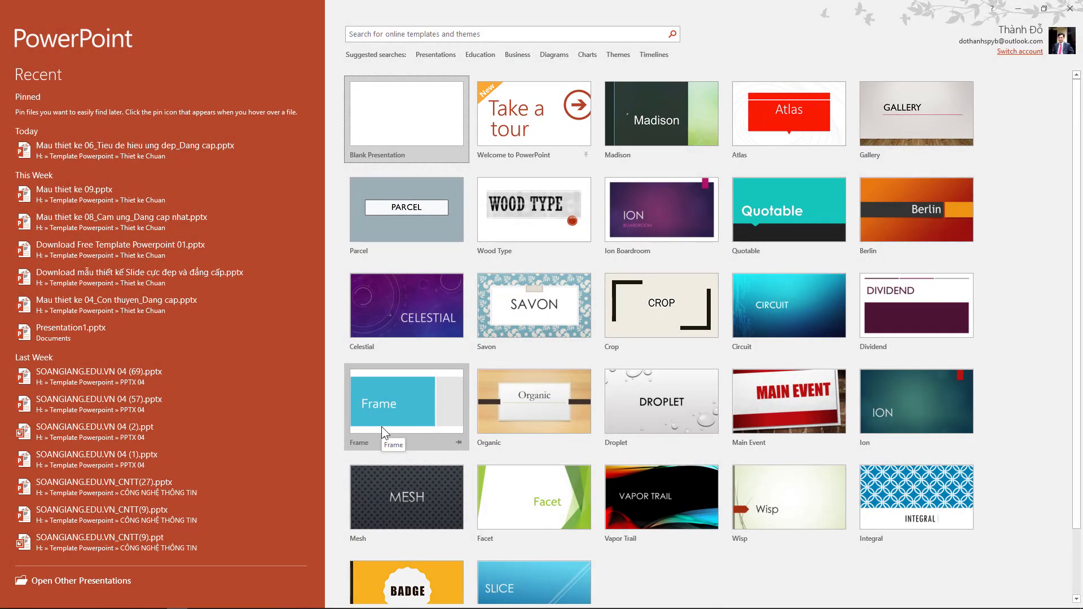
- Create a new blank presentation and give its first slide the Blank layout
click(393, 118)
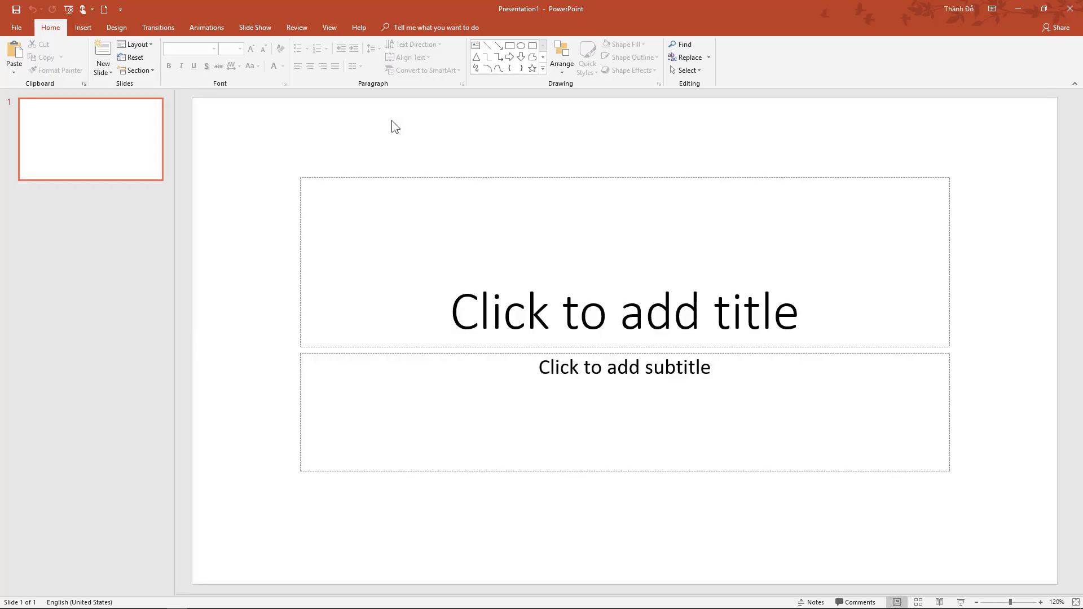
click(147, 45)
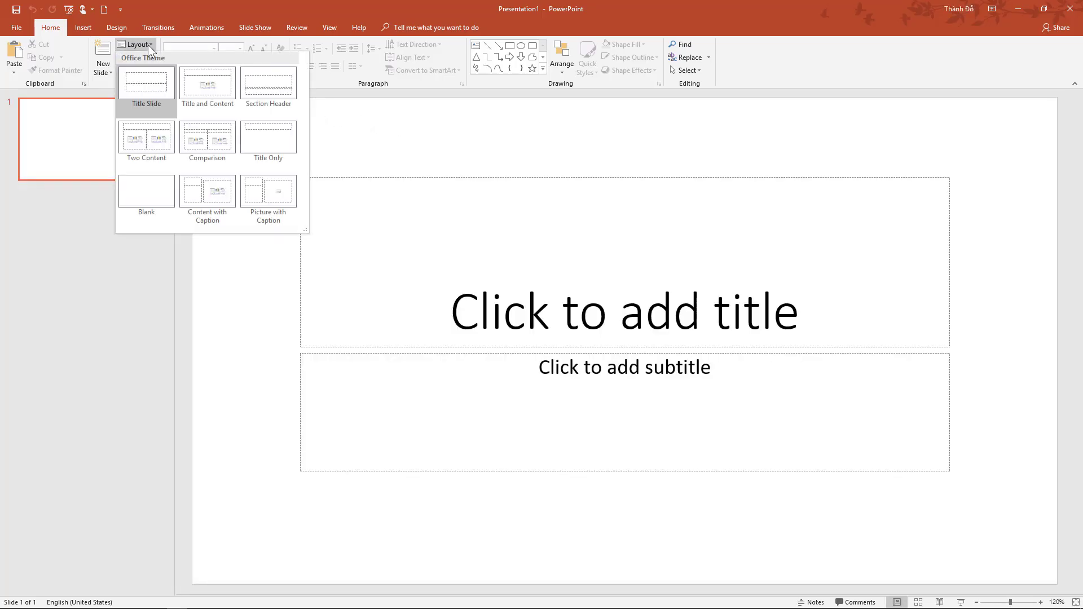
click(137, 192)
- Draw a rectangle, size it 16 cm tall by 9 cm wide, and move it up-left
click(509, 46)
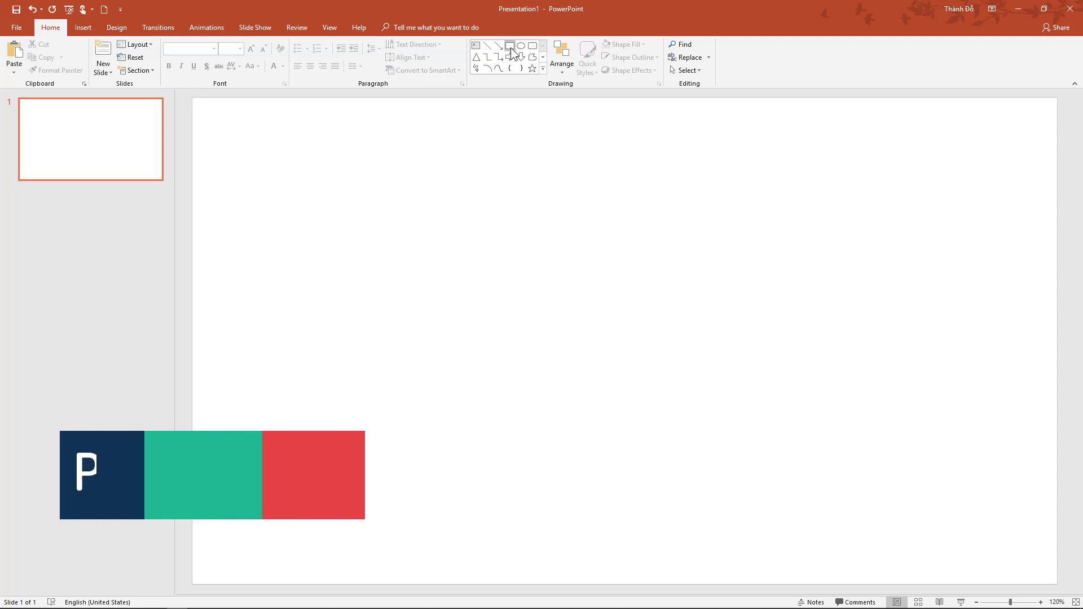
drag(359, 193, 503, 446)
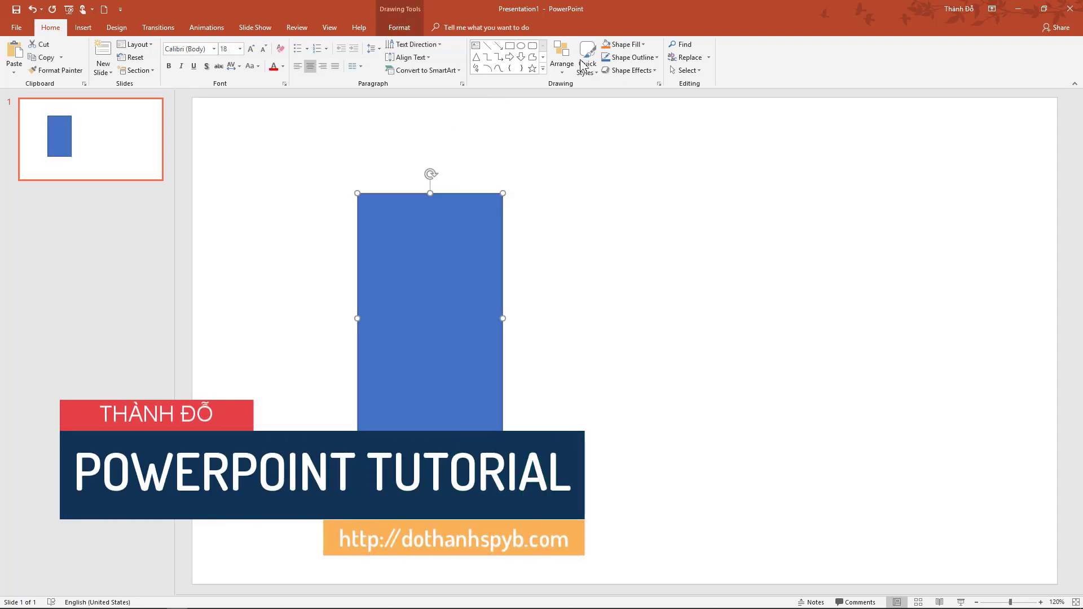
click(398, 28)
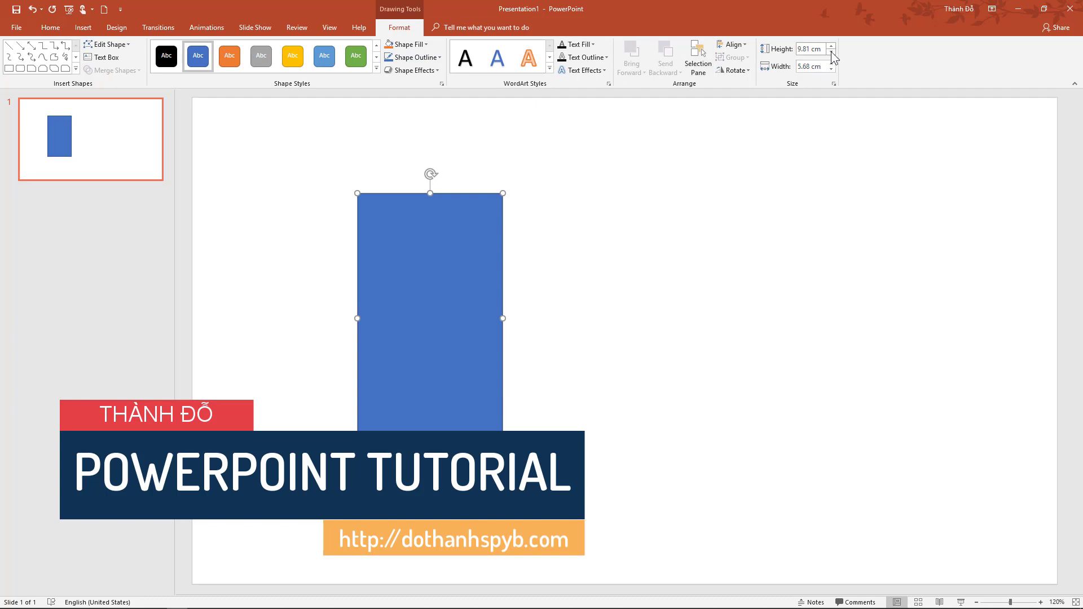
click(831, 53)
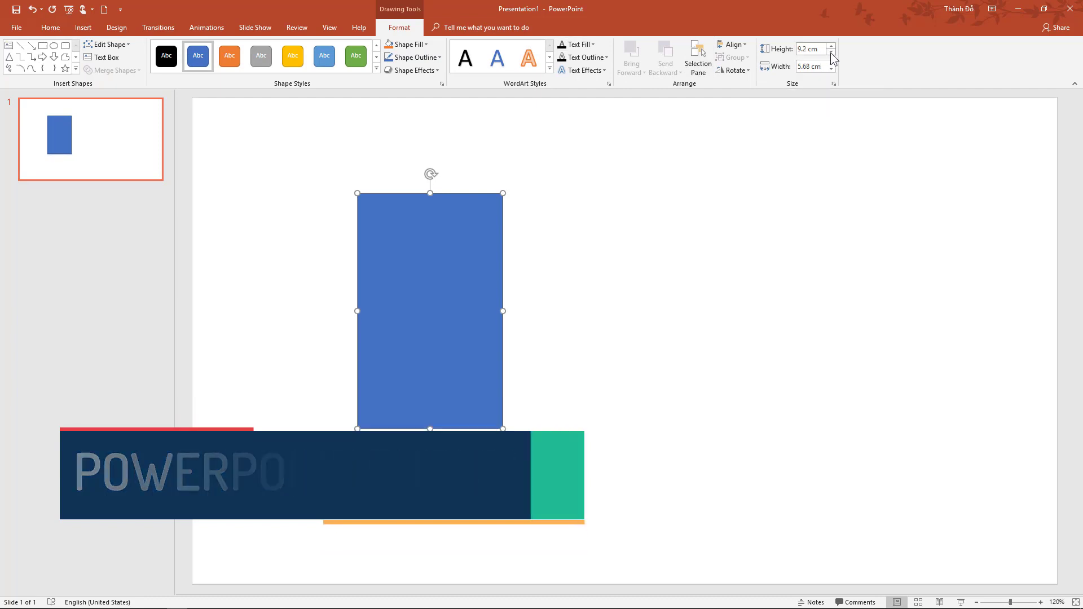
click(831, 53)
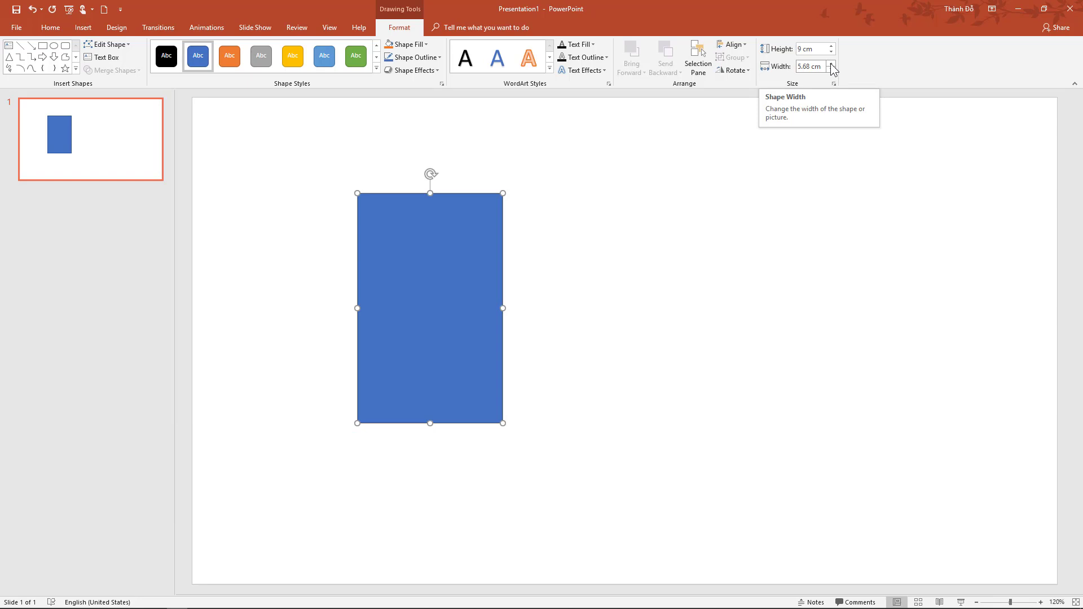
click(831, 63)
click(831, 47)
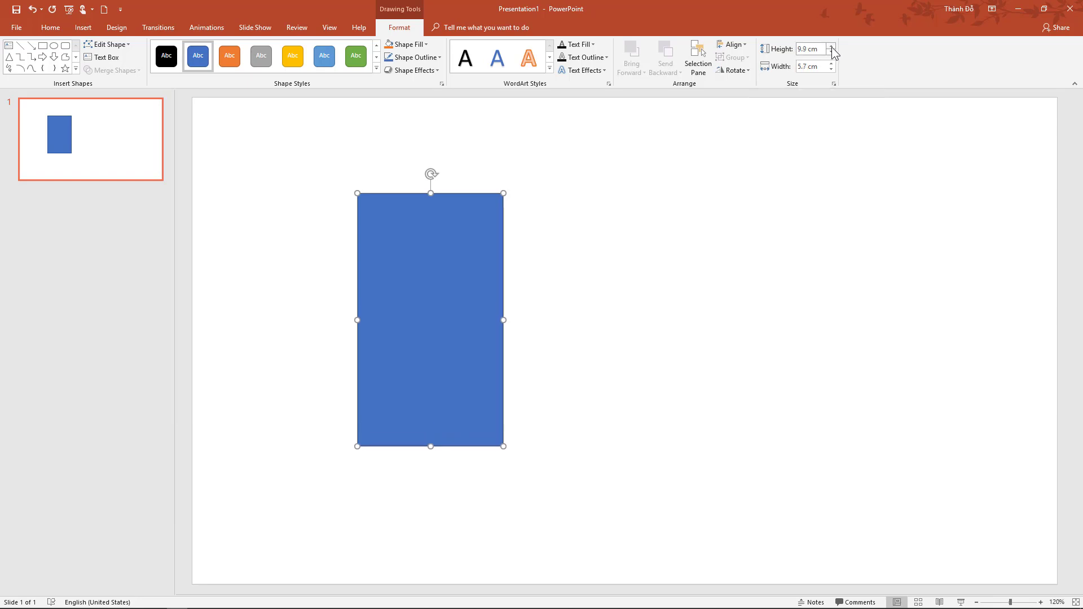
drag(832, 49, 832, 65)
click(830, 70)
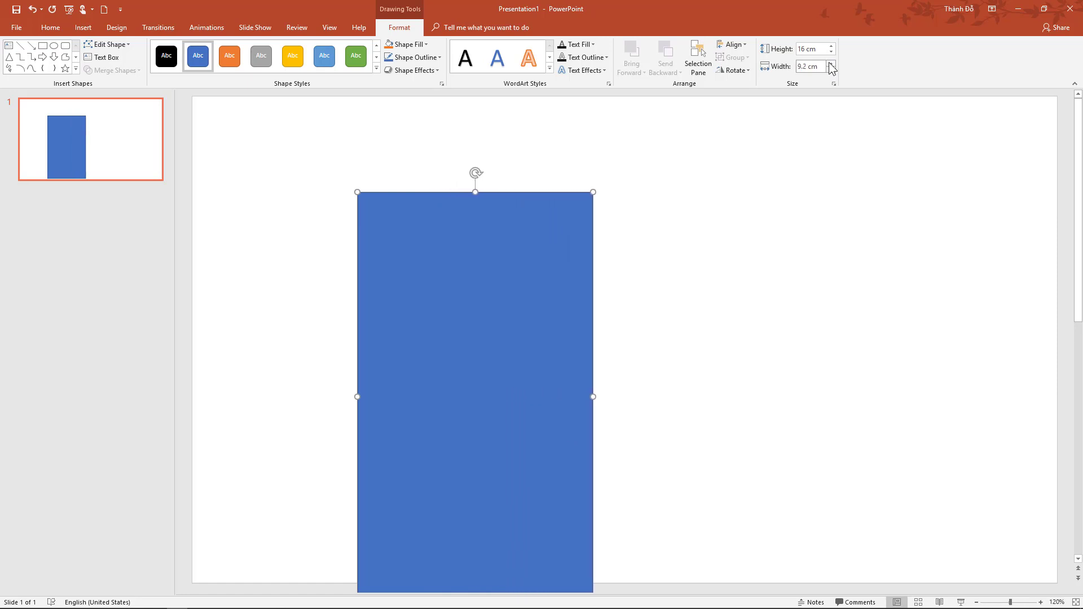
drag(484, 281, 386, 224)
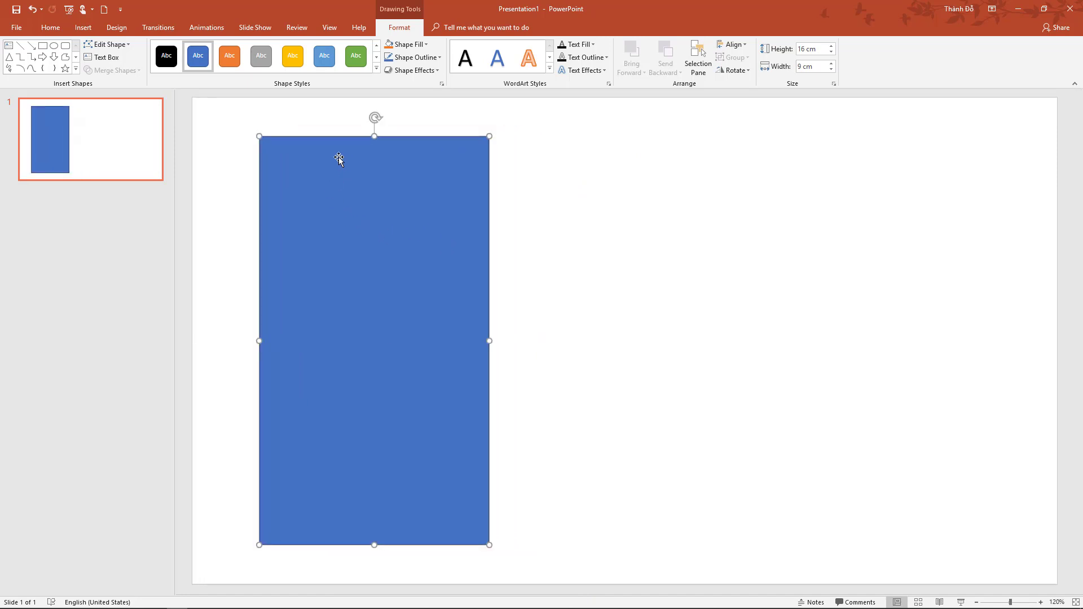
- Draw a nearly square-cornered rounded rectangle around the rectangle and send it to the back
click(65, 47)
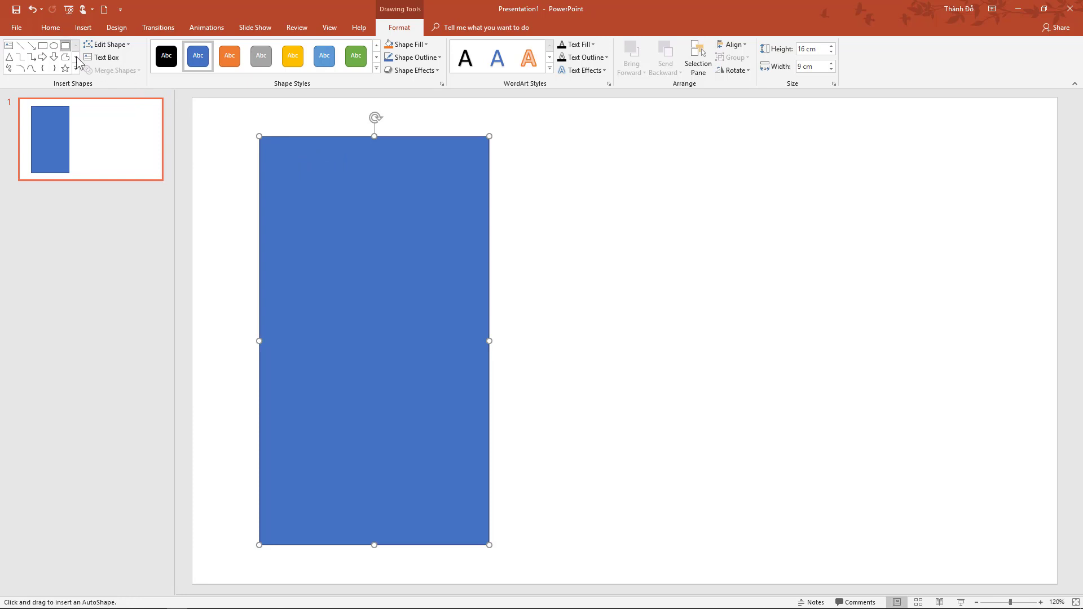
mouse_move(245, 123)
mouse_down()
mouse_move(504, 574)
mouse_move(507, 564)
mouse_up()
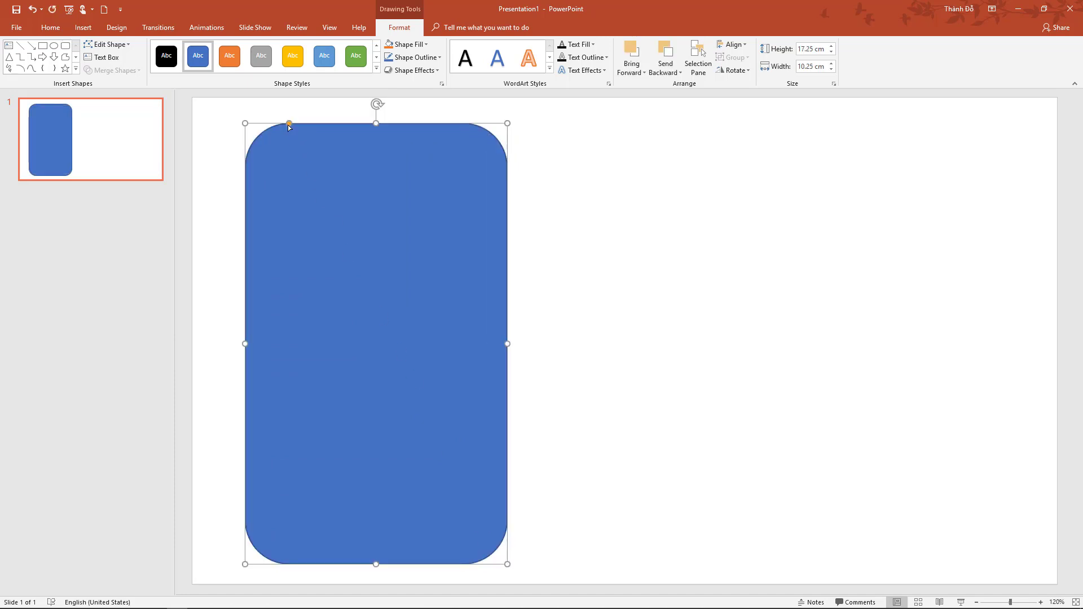
drag(289, 123, 262, 128)
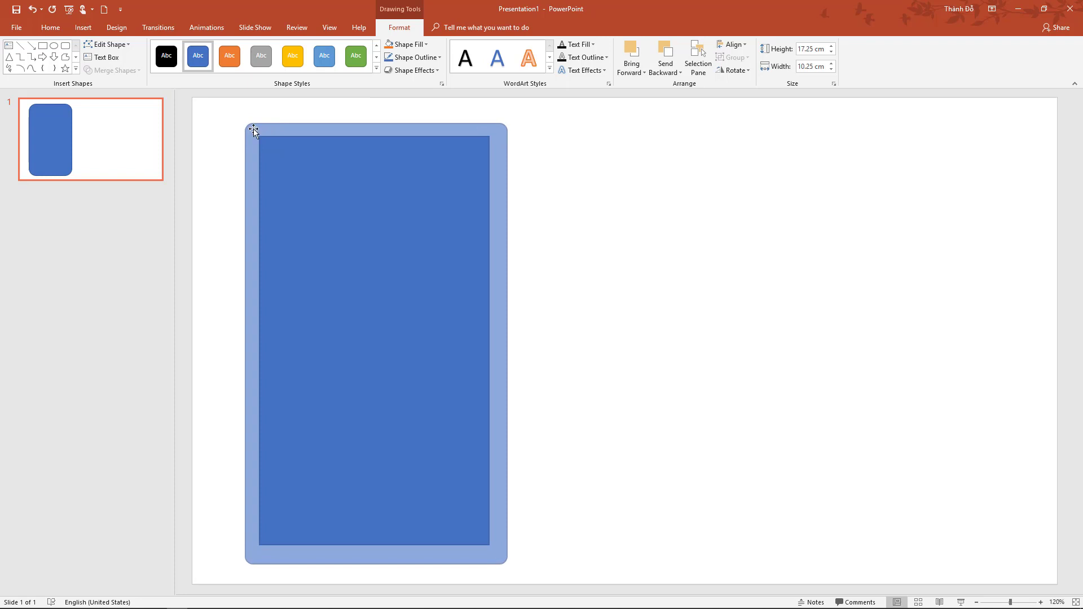
drag(252, 127, 251, 127)
right_click(462, 221)
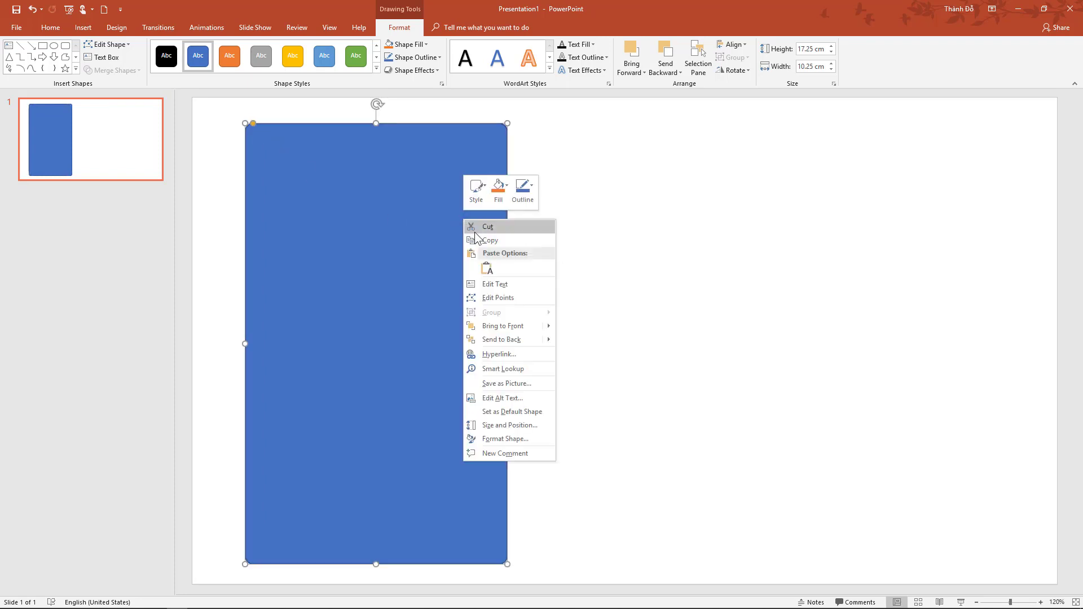
click(514, 337)
- Fill the inner rectangle white
click(411, 273)
click(405, 44)
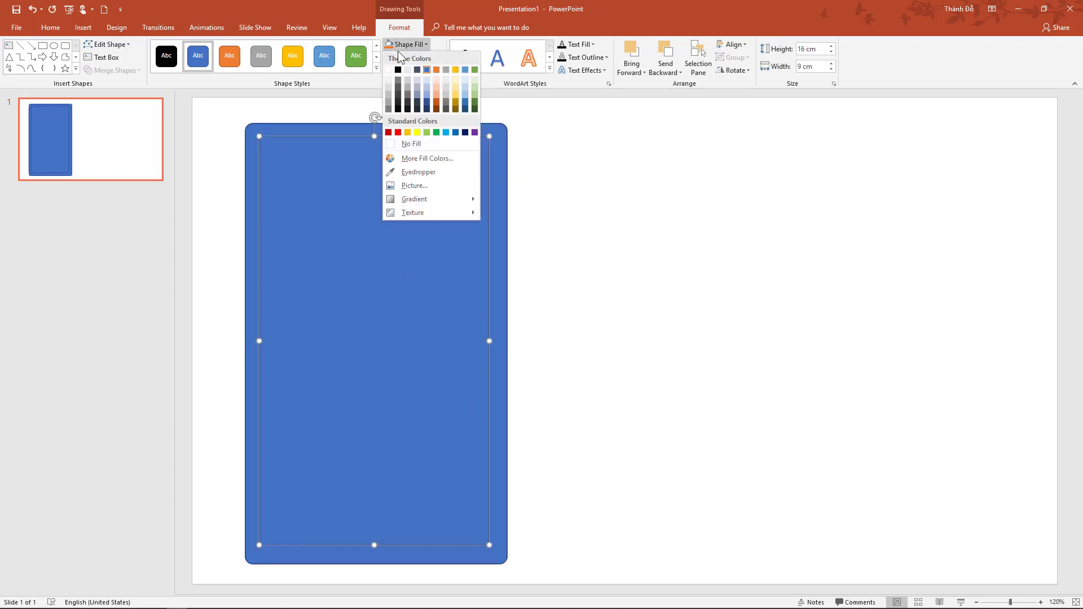
click(390, 70)
- Resize the outer frame to 18.2 × 9.81 cm and round its corners more
click(503, 272)
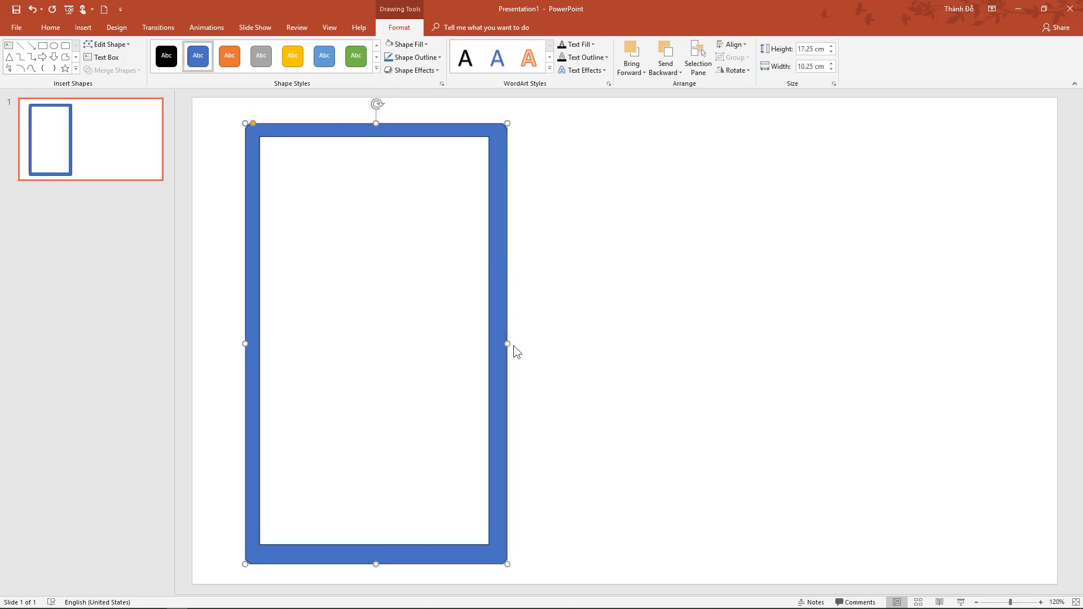
drag(507, 344, 500, 348)
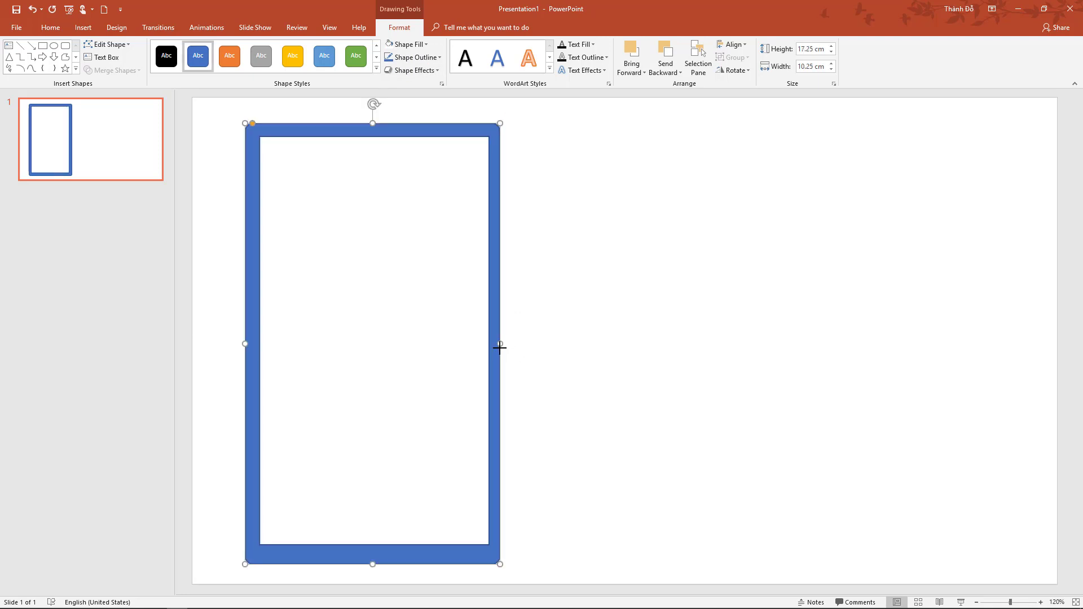
drag(245, 344, 249, 345)
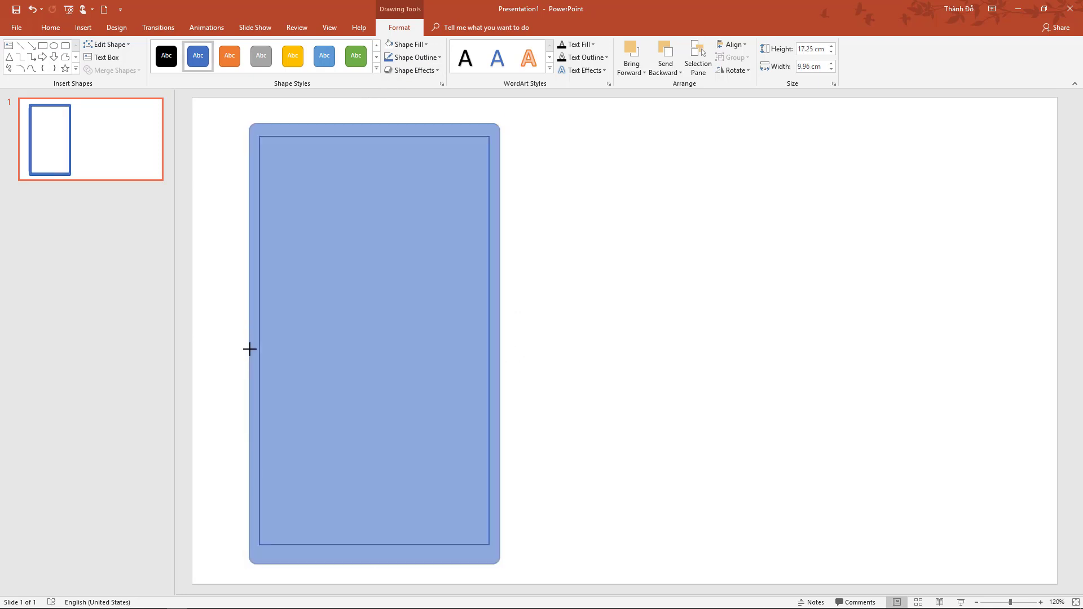
drag(375, 125, 375, 114)
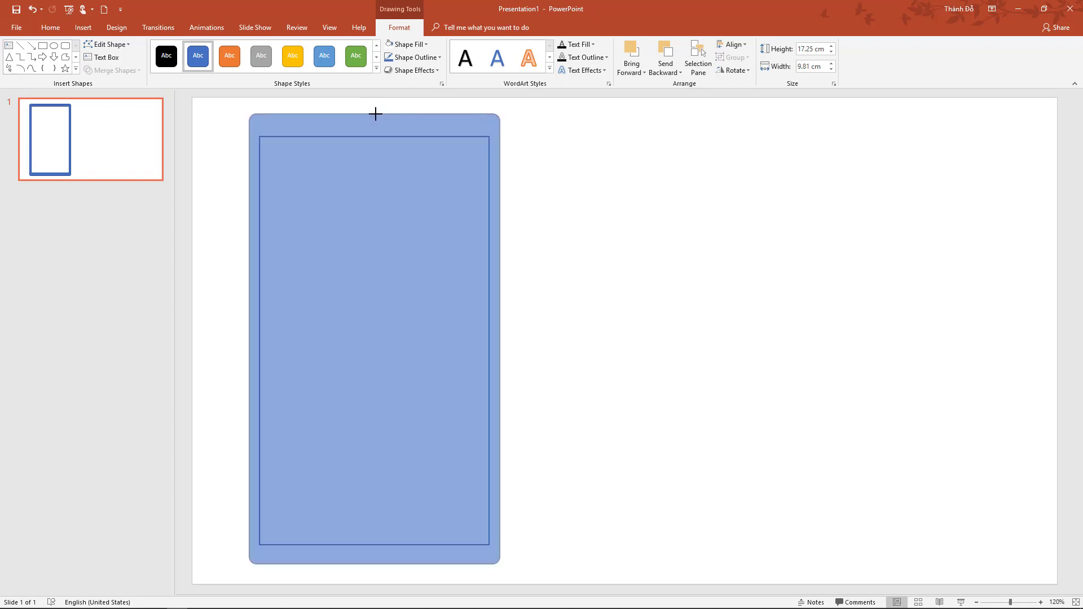
drag(259, 118, 268, 115)
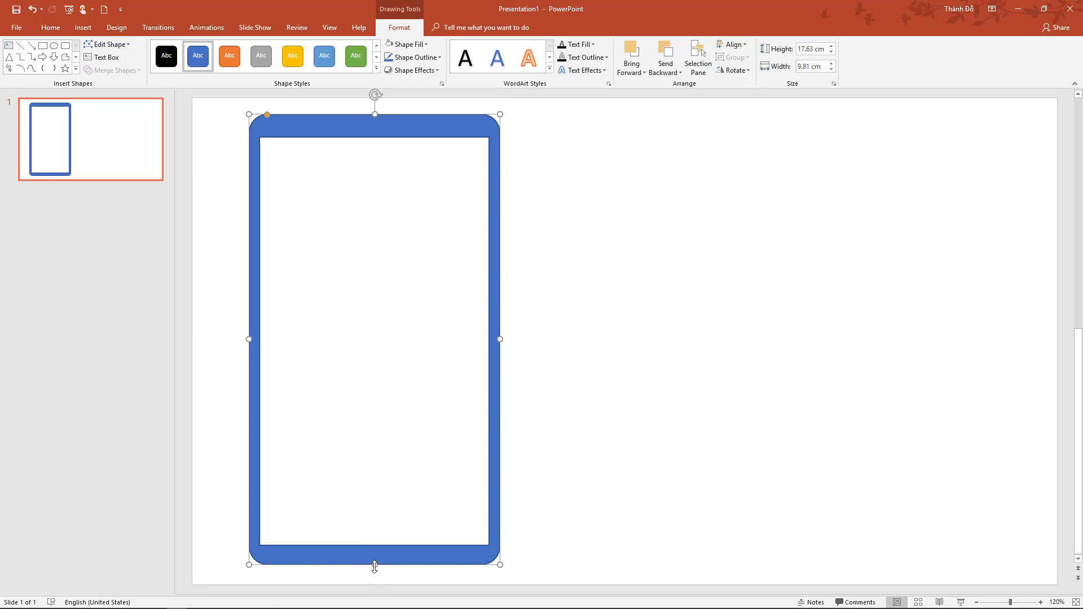
drag(375, 564, 374, 584)
- Move the phone shapes up-left and trim the white screen to 15.64 cm tall
drag(547, 104, 224, 592)
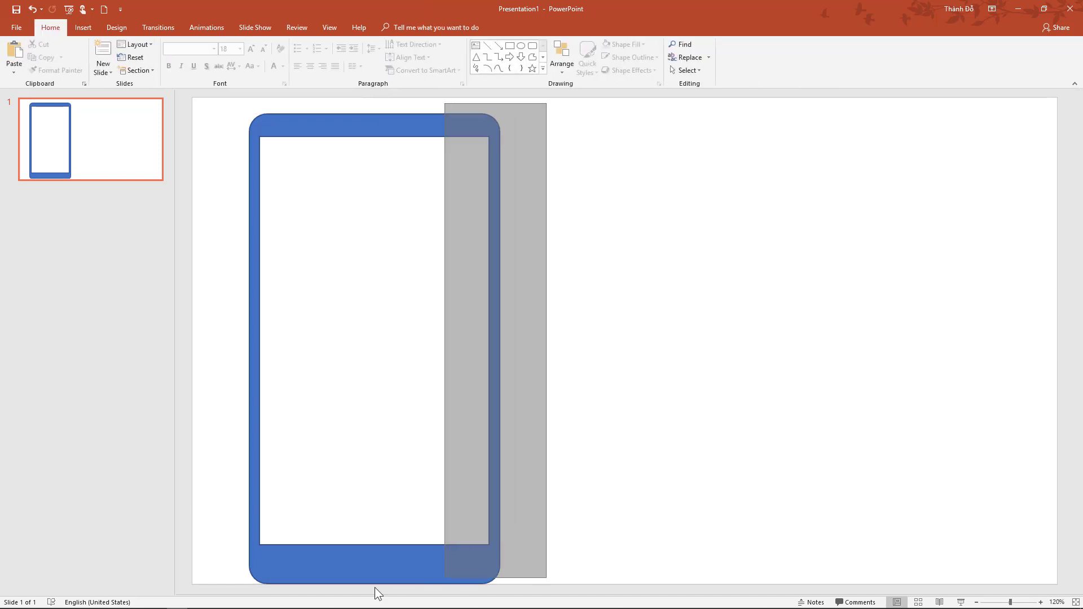
mouse_move(339, 569)
mouse_down()
mouse_move(325, 554)
mouse_move(306, 563)
mouse_up()
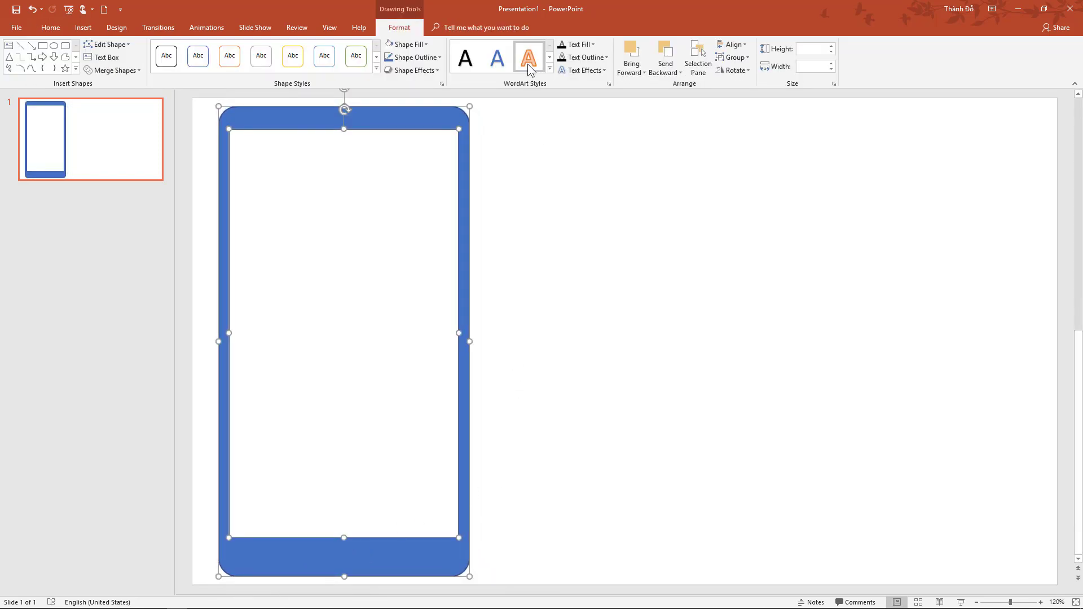
key(Escape)
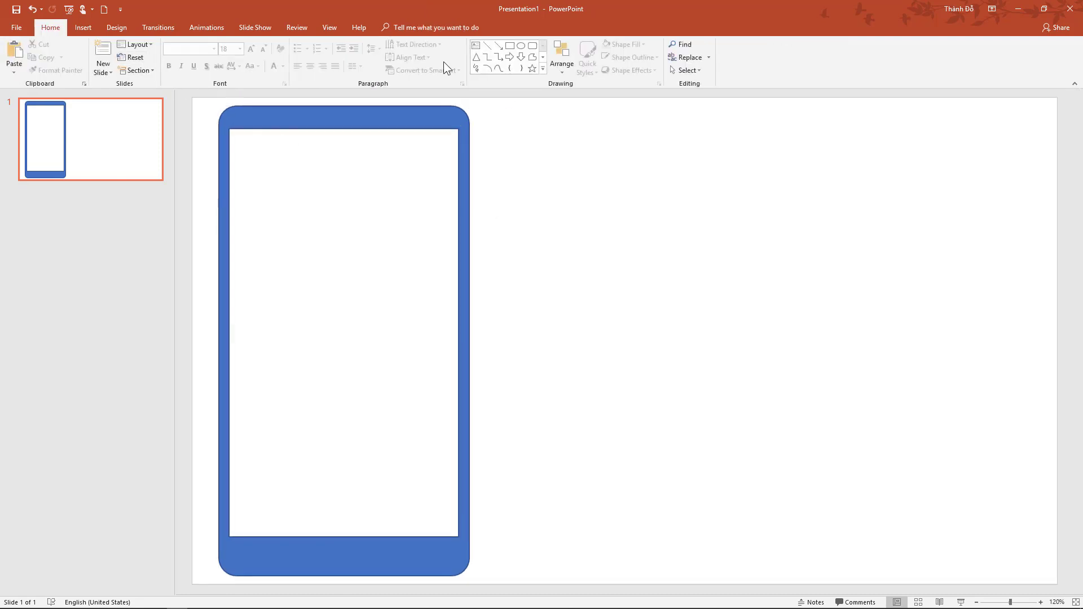
click(333, 155)
drag(344, 129, 343, 133)
drag(344, 537, 344, 533)
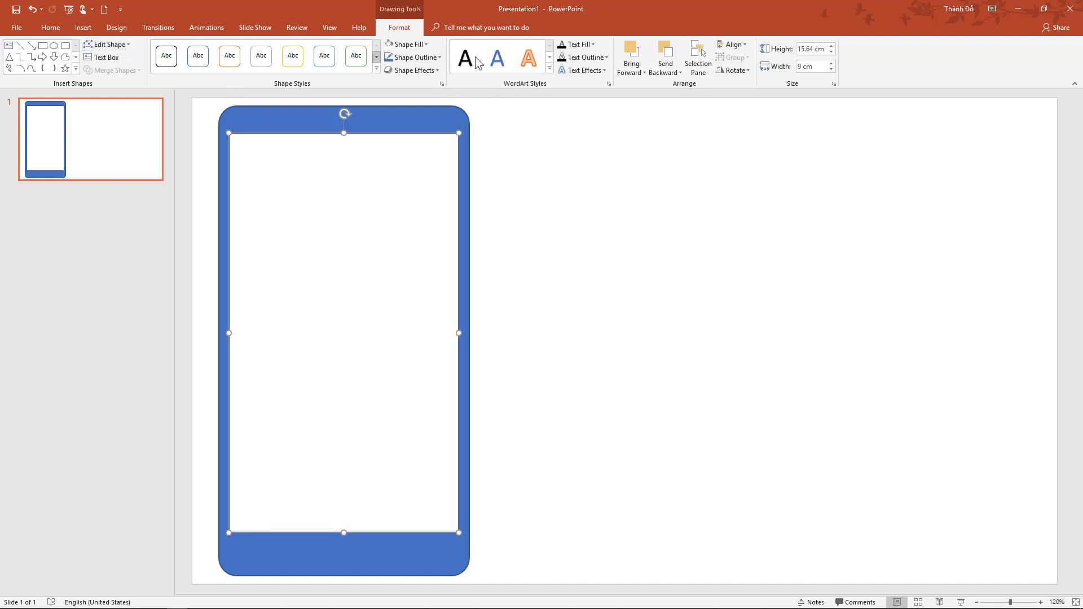
- Add a 0.24 × 3.64 cm white speaker bar without outline at the phone's top
click(42, 45)
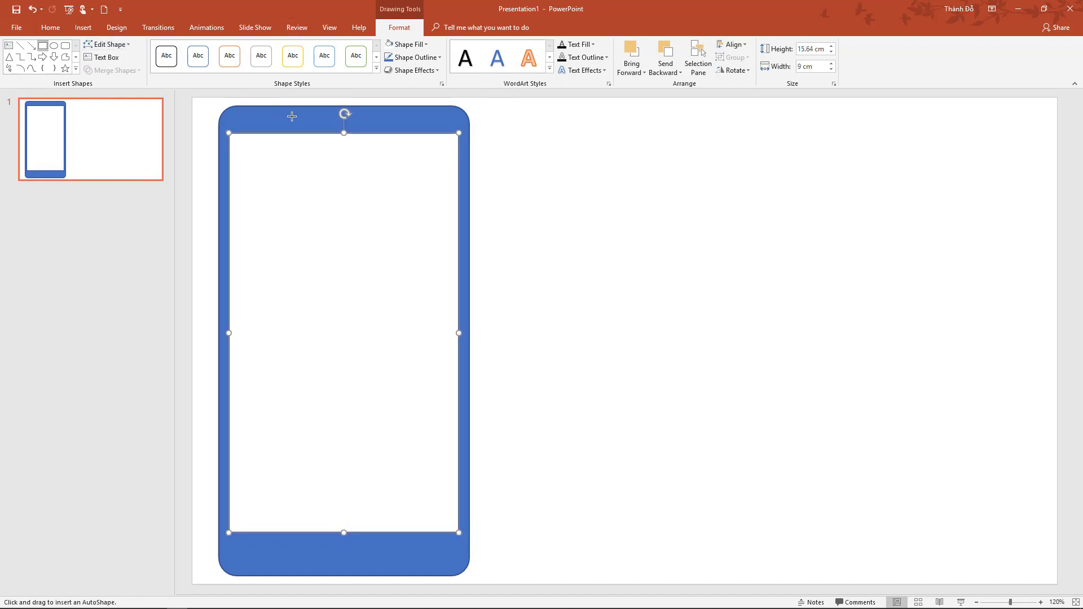
drag(322, 124, 382, 122)
click(415, 57)
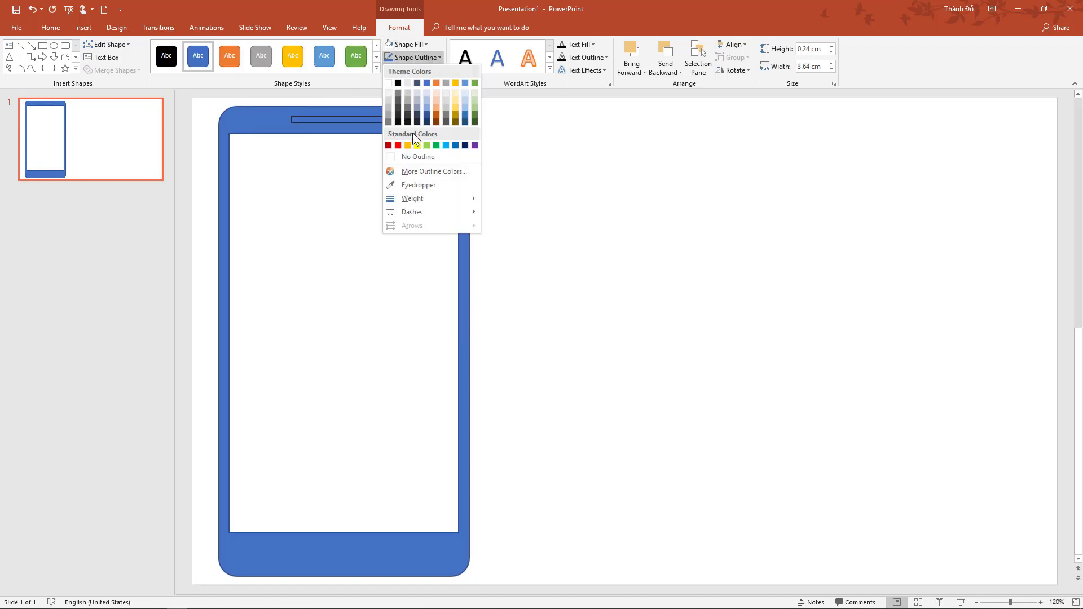
click(412, 155)
click(409, 45)
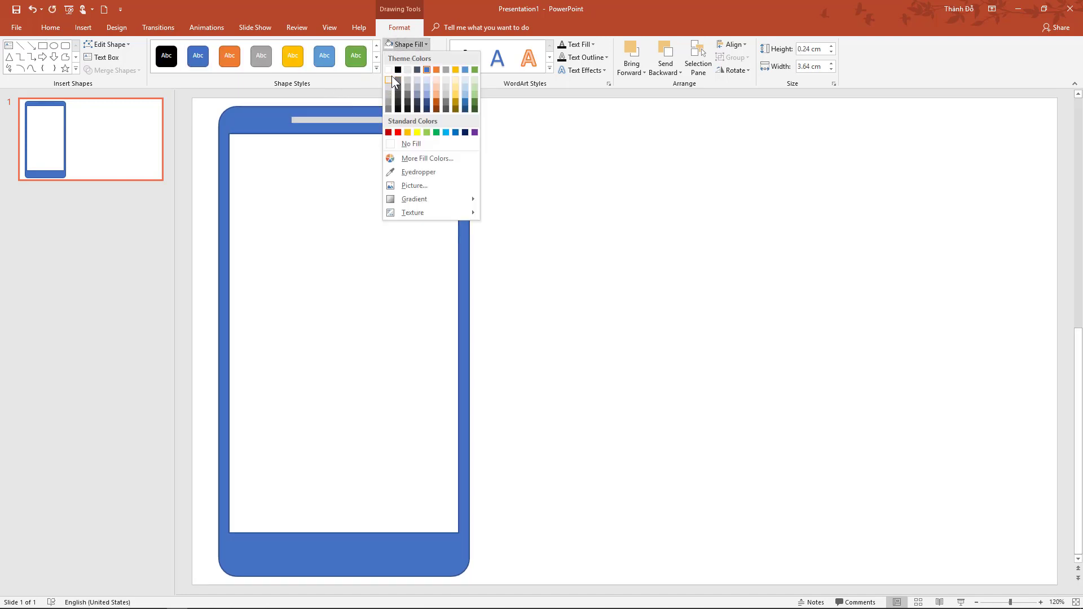
click(390, 79)
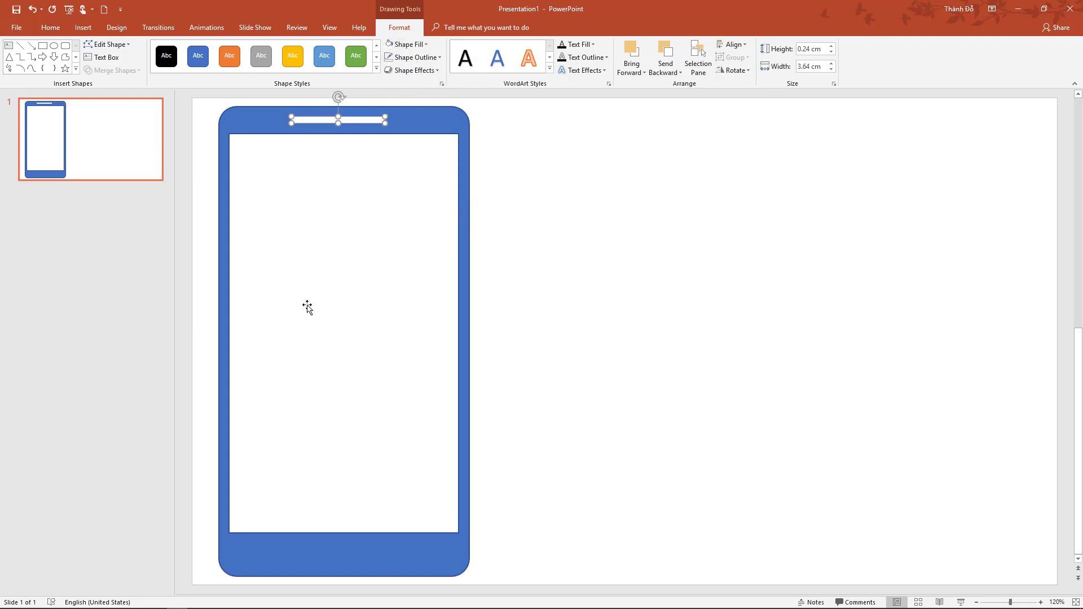
click(54, 45)
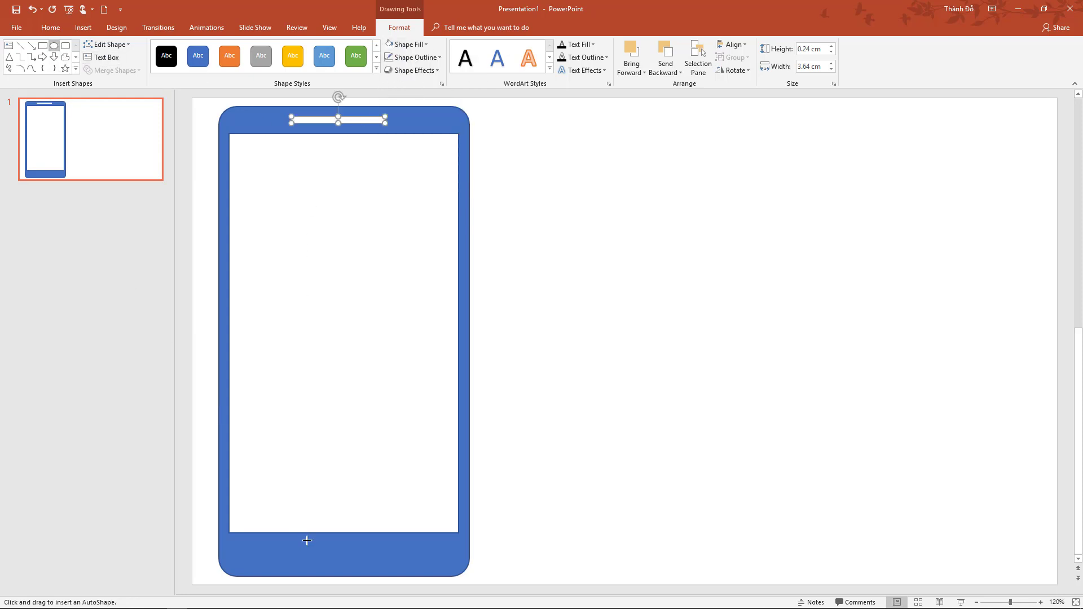
- Draw a 1.06 cm white home button without outline in the bottom bezel
mouse_move(319, 545)
mouse_down()
mouse_move(354, 569)
mouse_move(346, 559)
mouse_up()
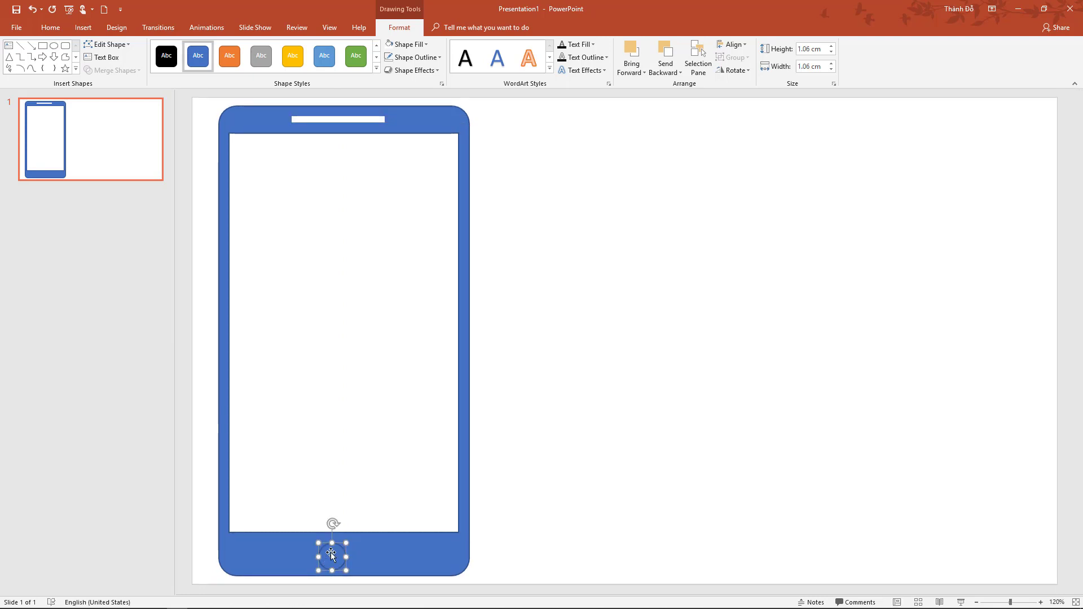
click(413, 57)
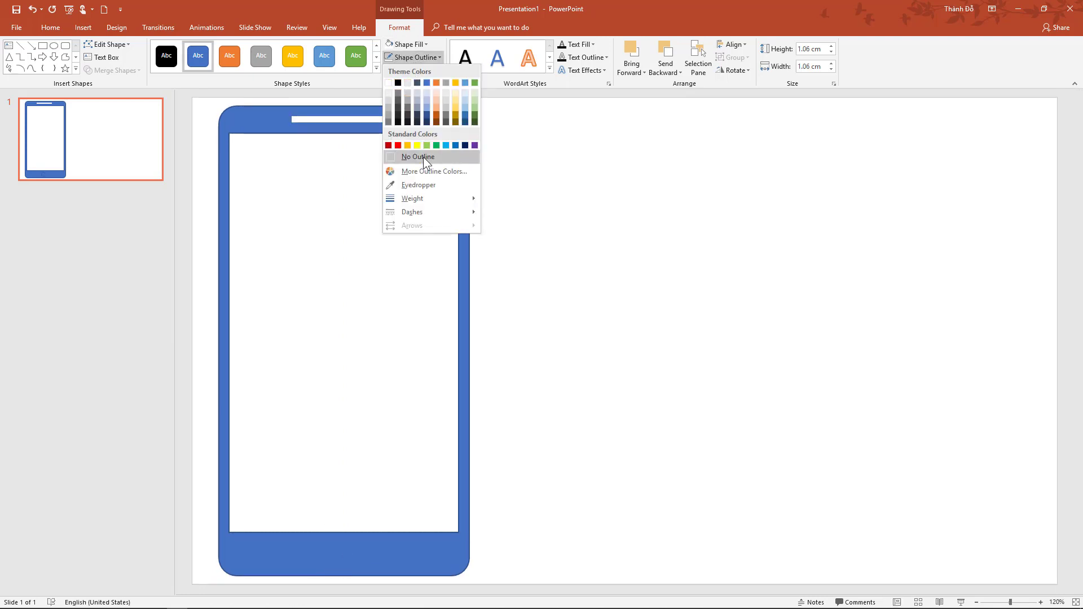
click(423, 157)
click(421, 45)
click(389, 66)
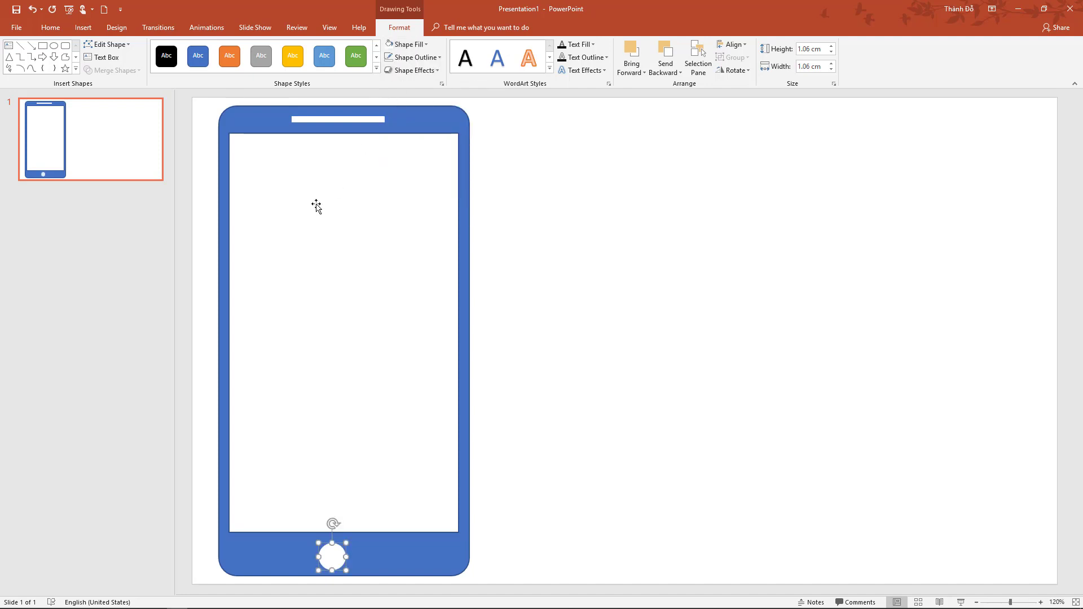
- Centre the speaker and home button horizontally on the phone
drag(198, 99, 499, 589)
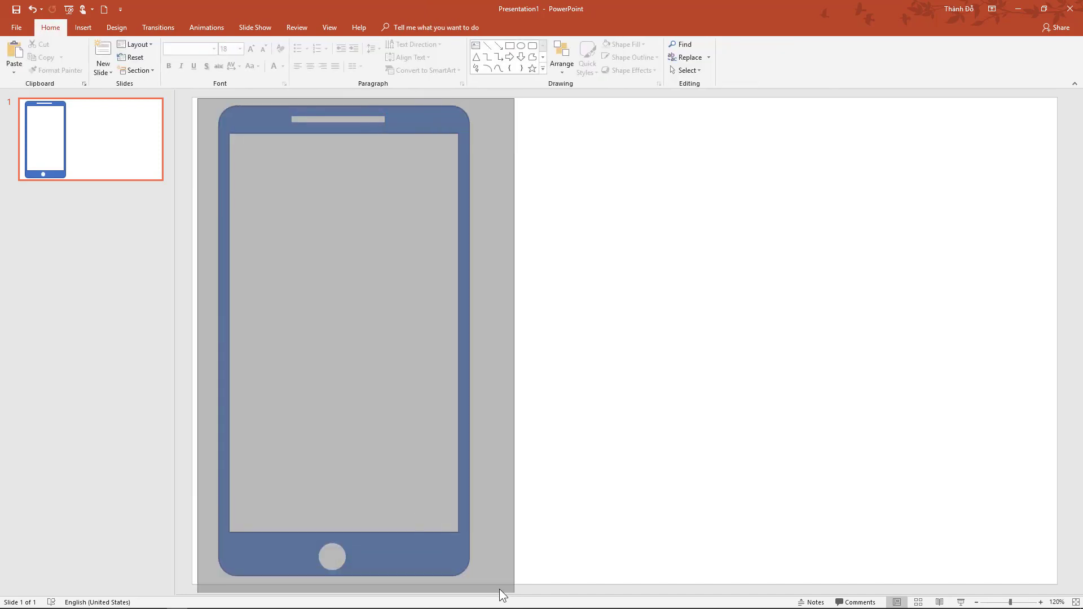
click(731, 45)
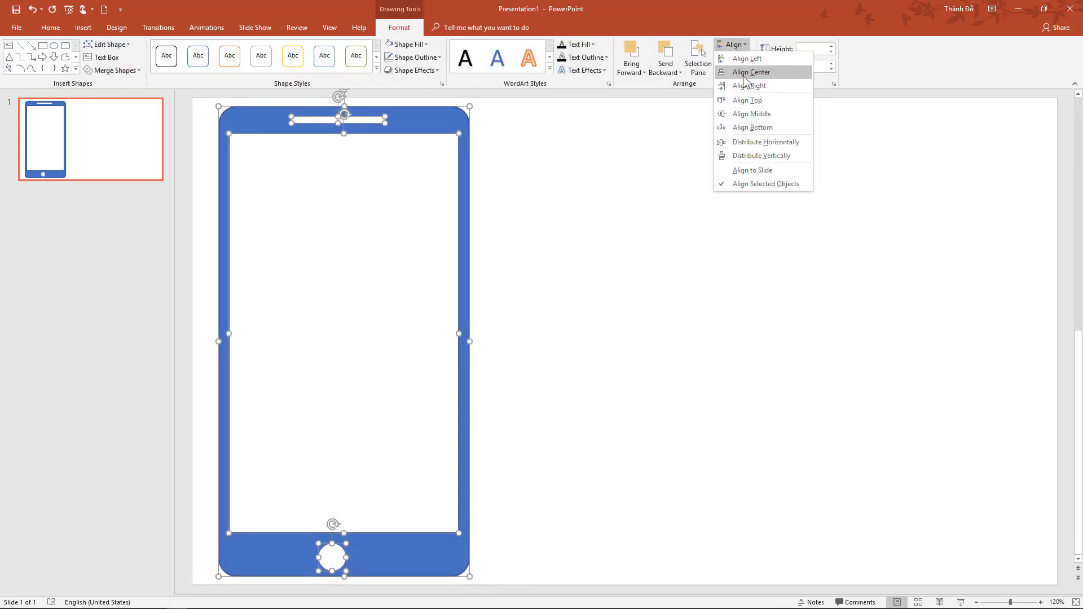
click(750, 70)
click(512, 292)
- Make the phone body dark grey with no outline
click(466, 317)
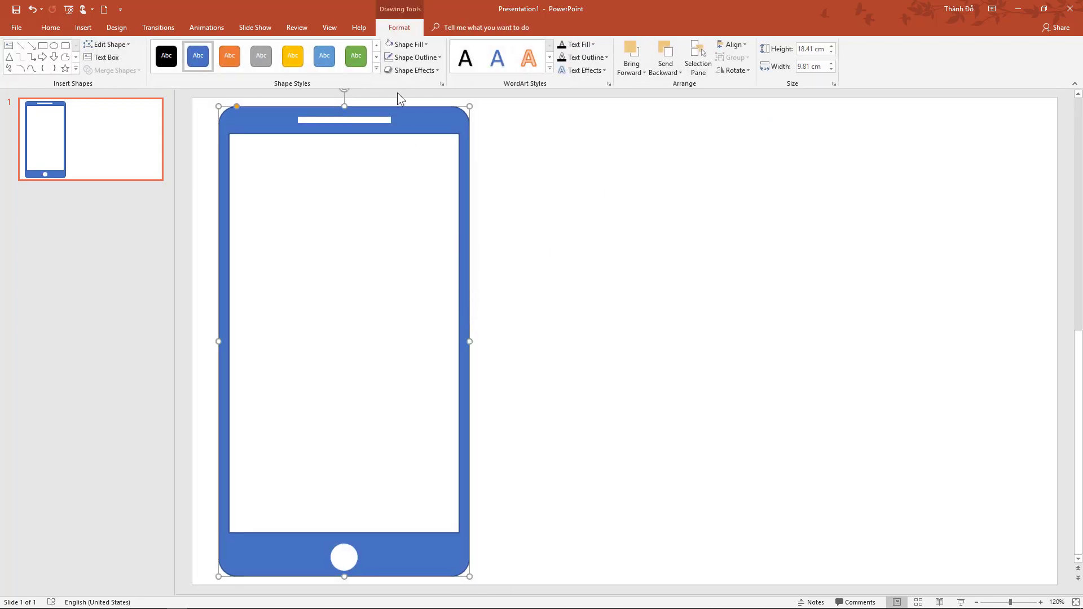
click(414, 57)
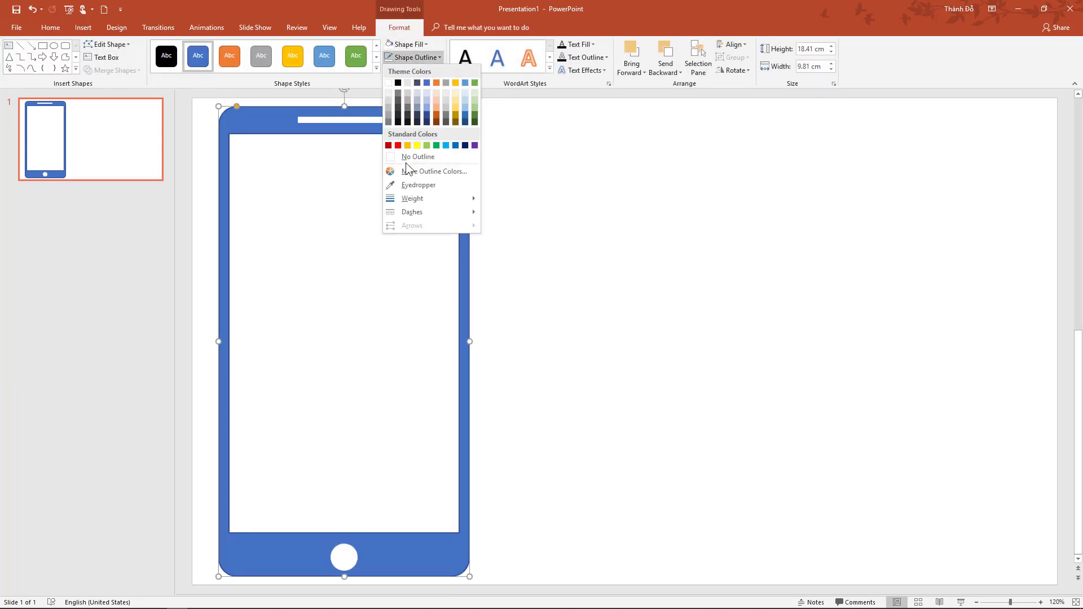
click(407, 158)
click(407, 44)
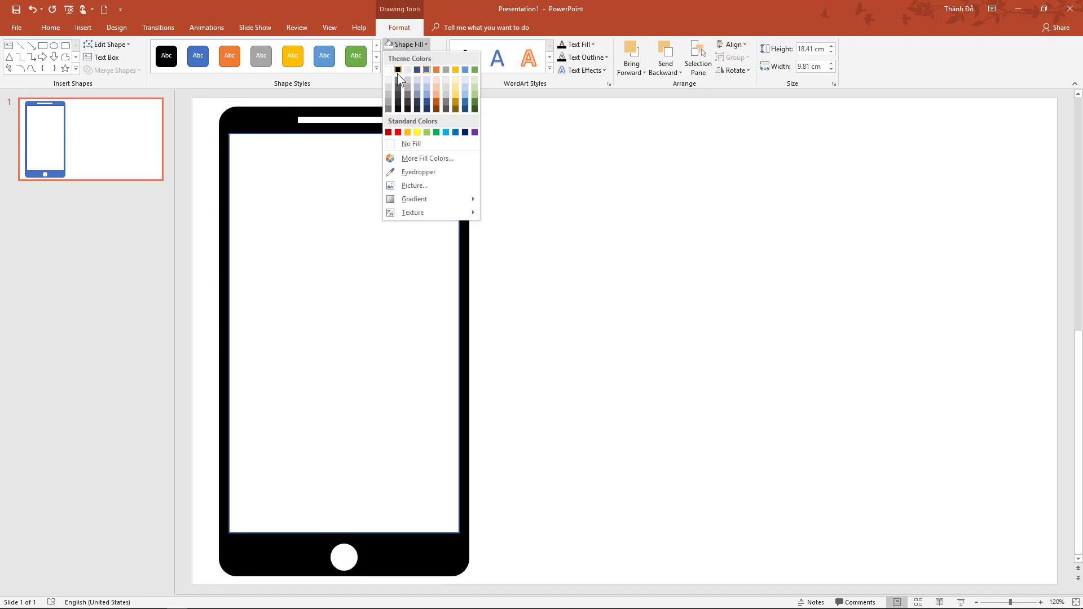
click(397, 85)
key(Escape)
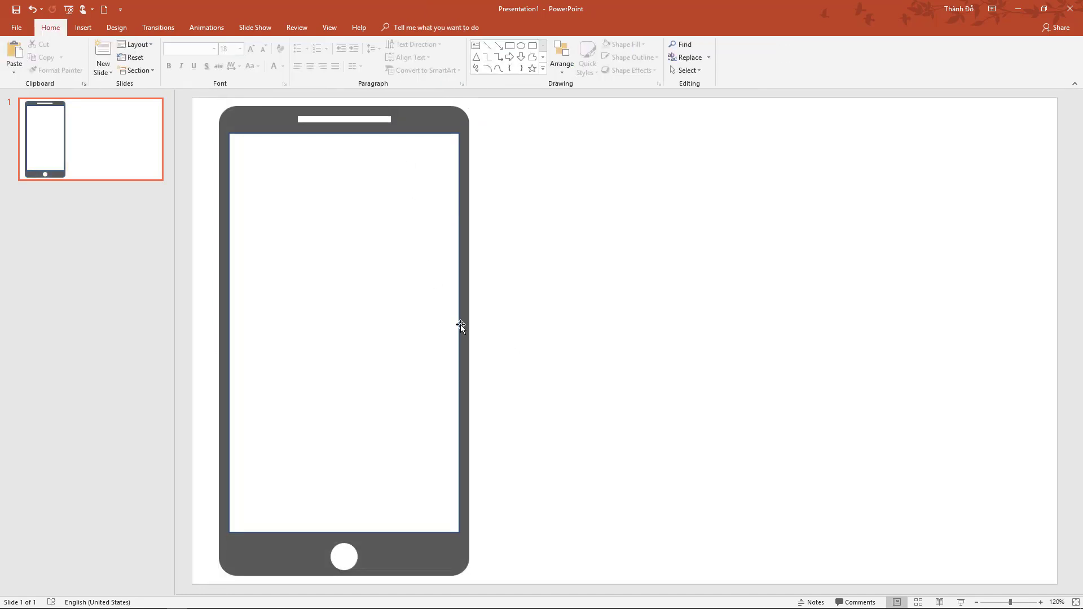
click(344, 557)
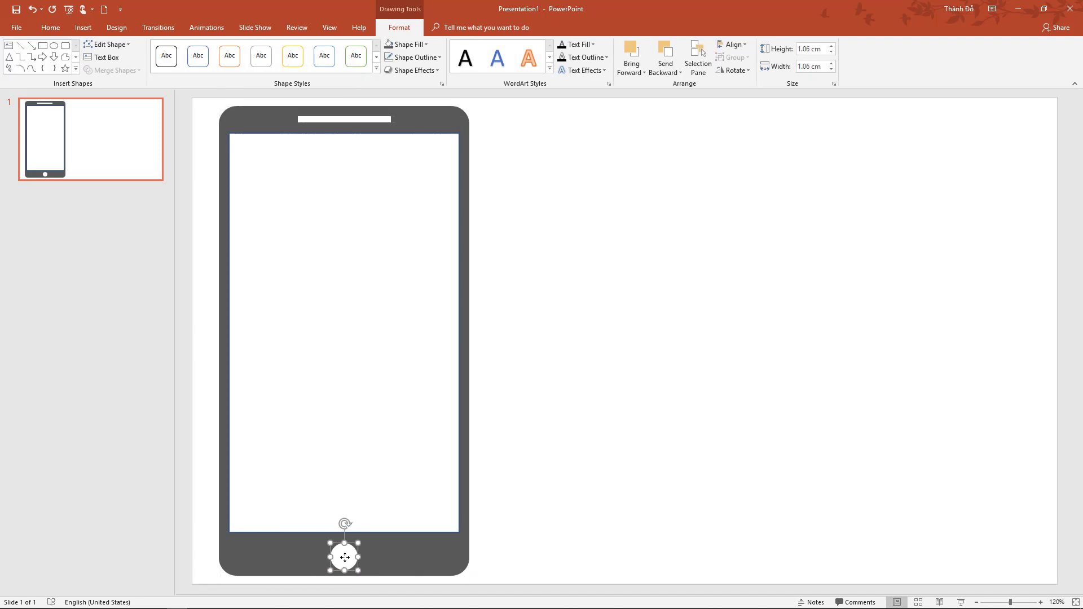
click(529, 508)
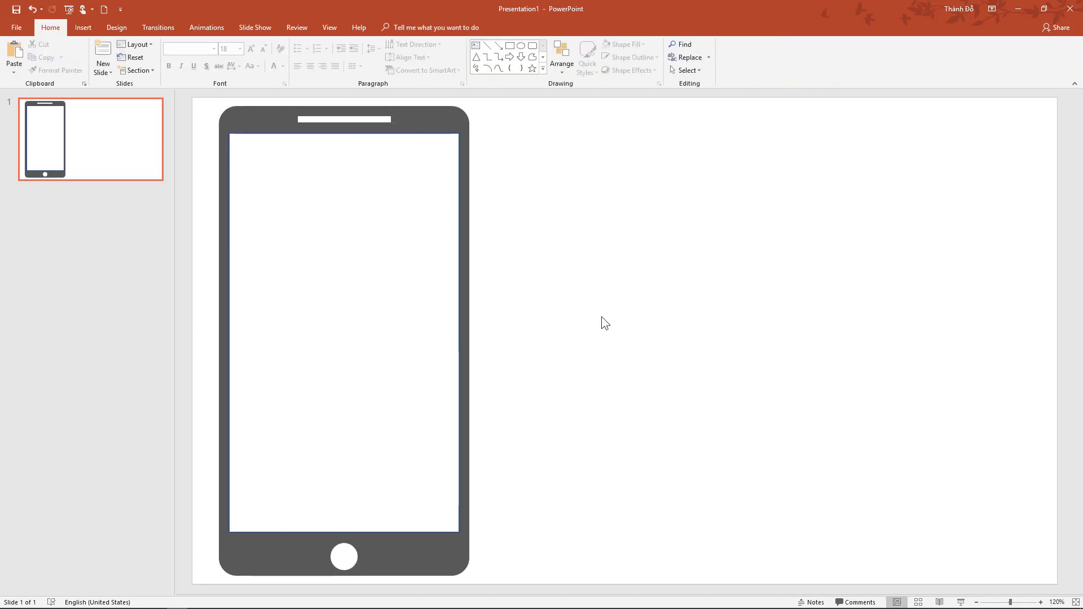
click(351, 561)
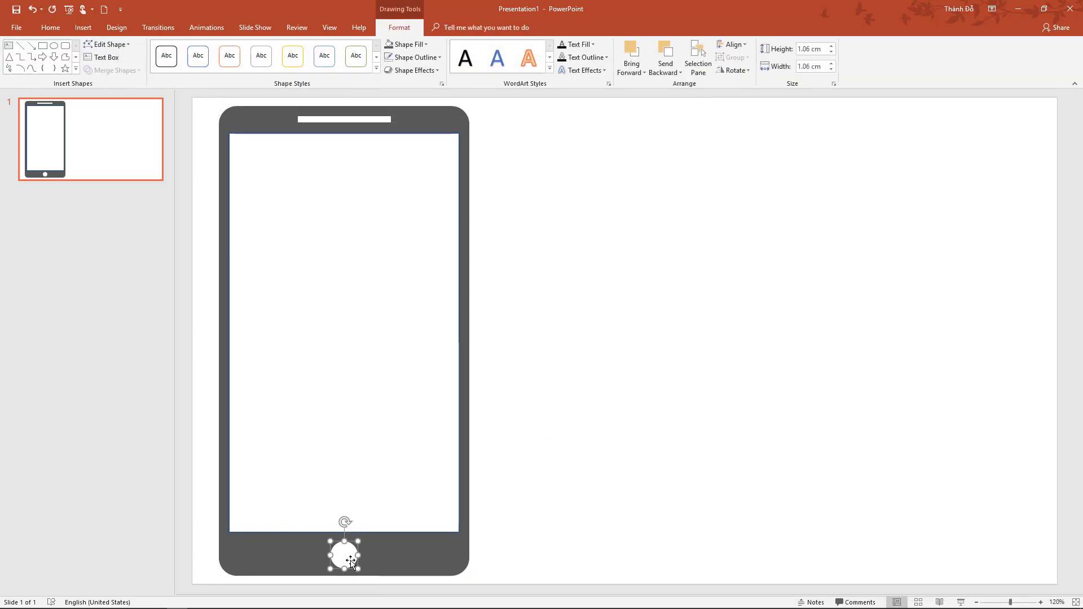
click(563, 409)
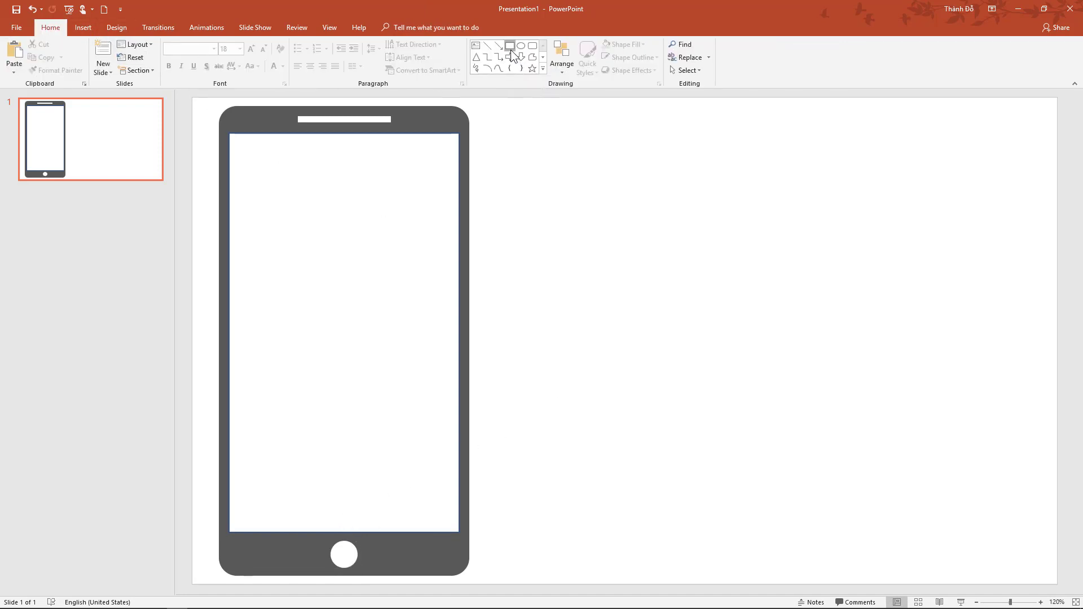
- Draw a rectangle right of the phone and size it 9 cm by 16 cm
click(509, 46)
drag(551, 133, 986, 396)
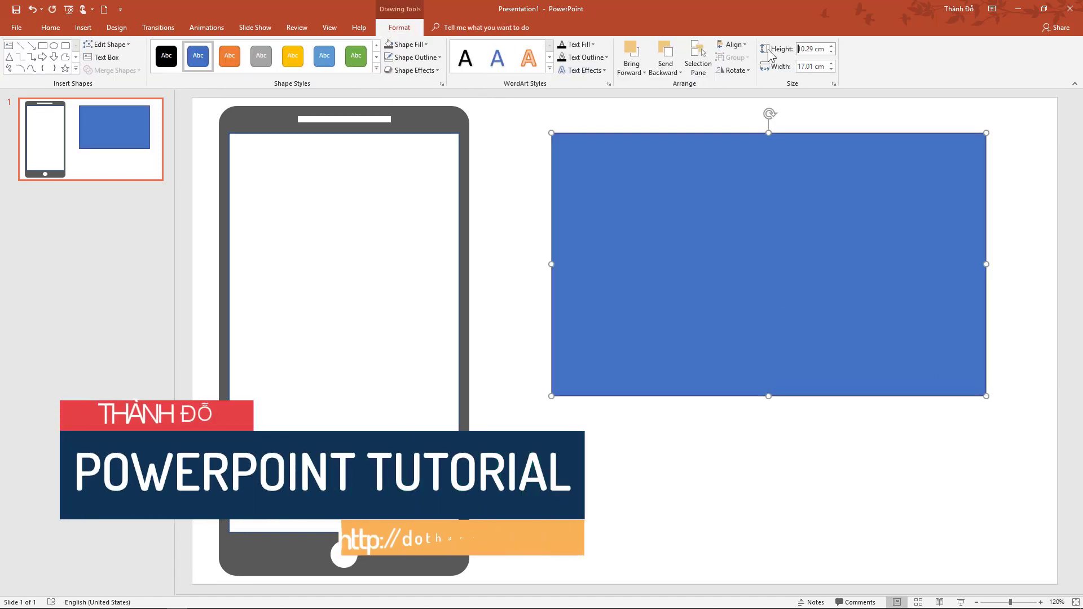
click(766, 49)
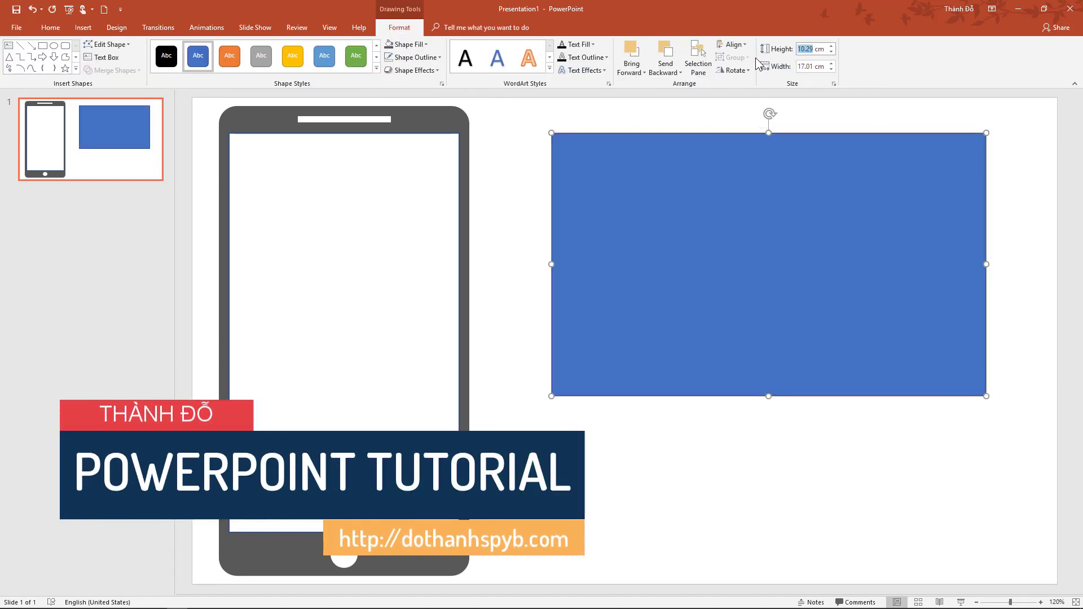
text(9)
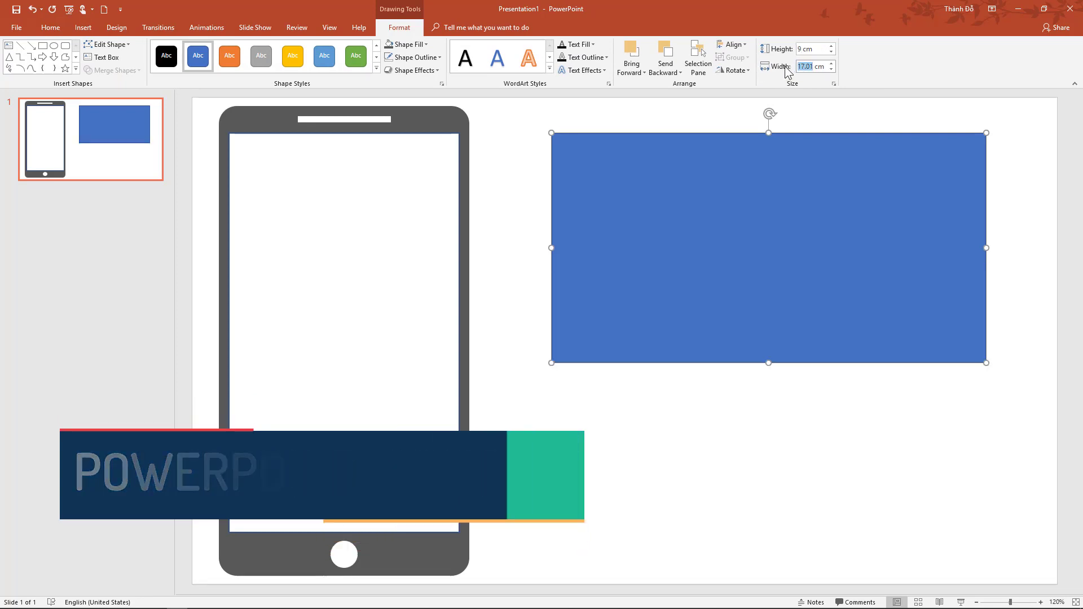
text(1)
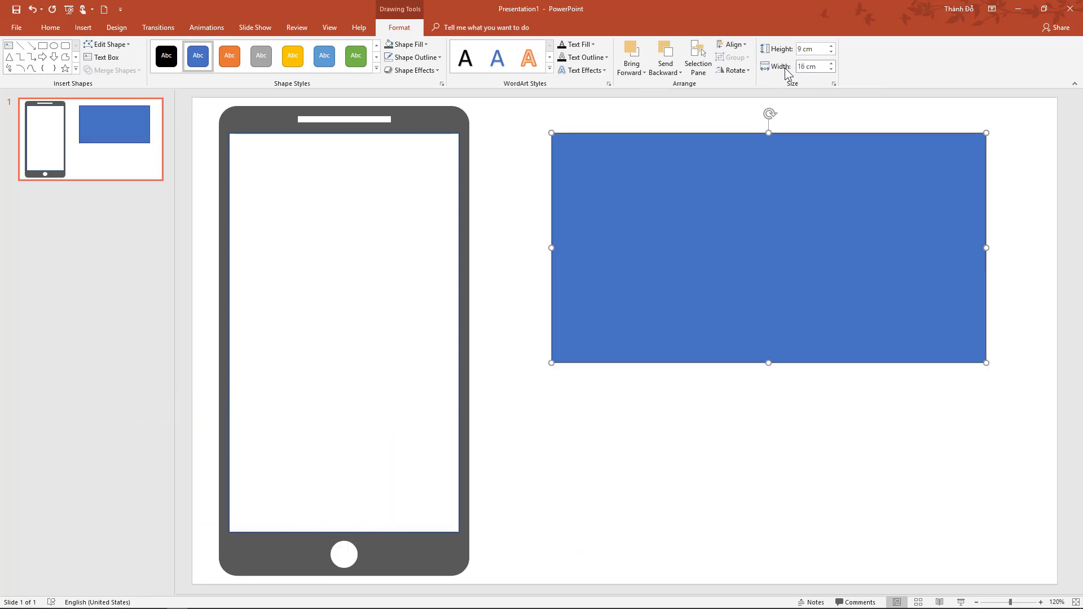
key(Return)
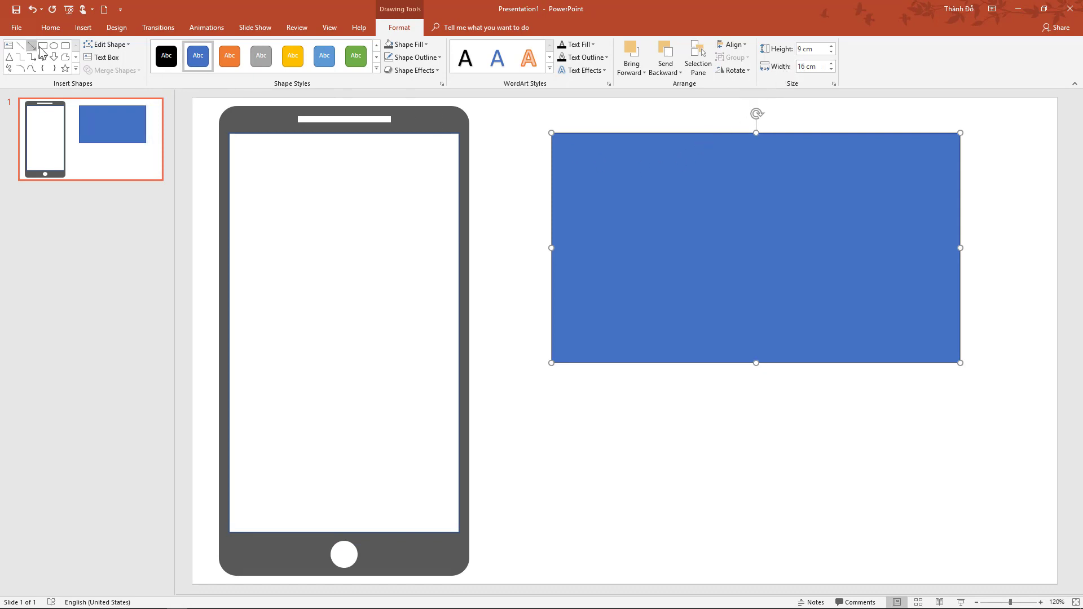
- Cover it with a slightly rounded rectangle and send that frame to the back
click(66, 47)
drag(541, 124, 981, 390)
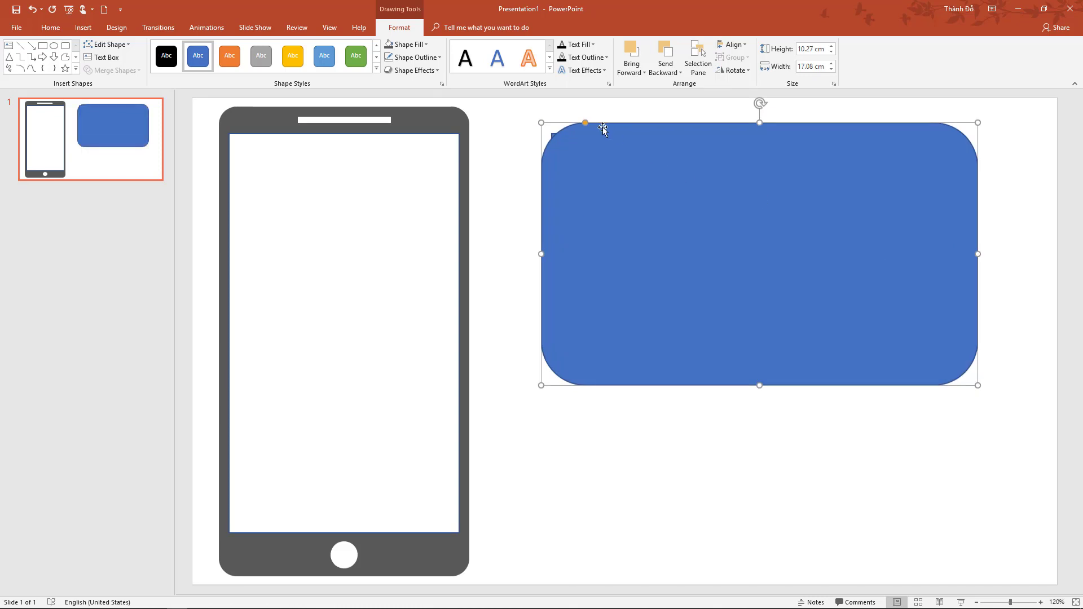
drag(587, 123, 552, 128)
right_click(638, 164)
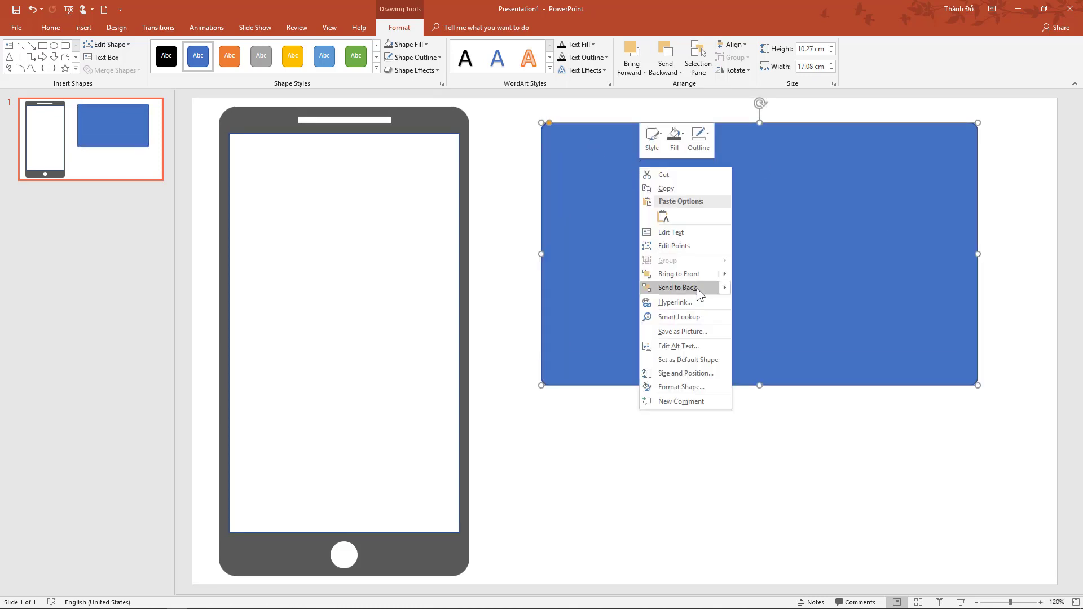
click(694, 289)
- Fill the inner monitor screen white and remove its outline
click(684, 243)
click(406, 44)
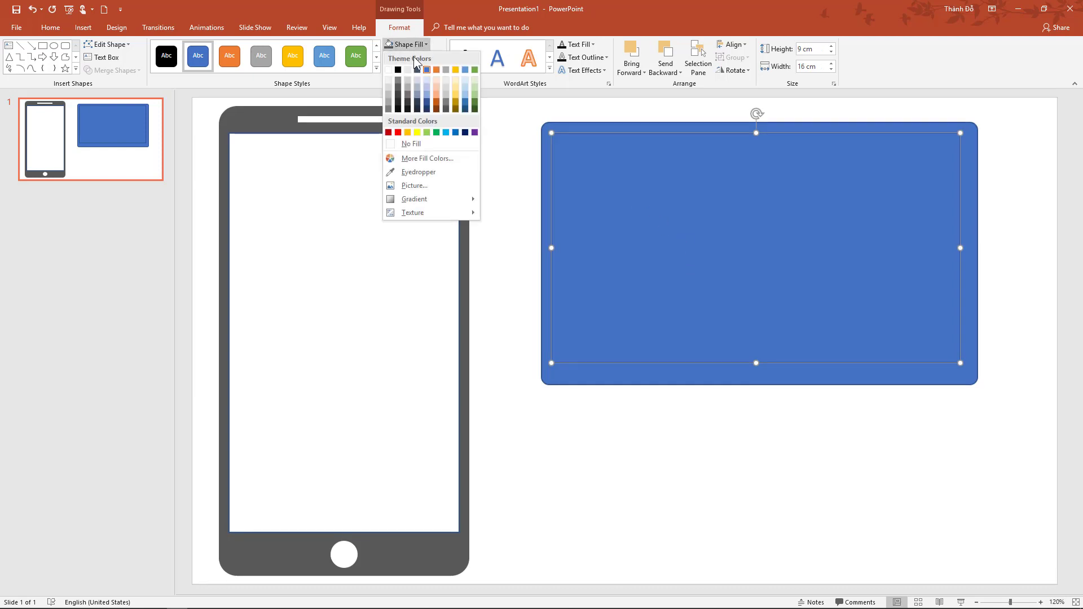
click(389, 70)
click(407, 44)
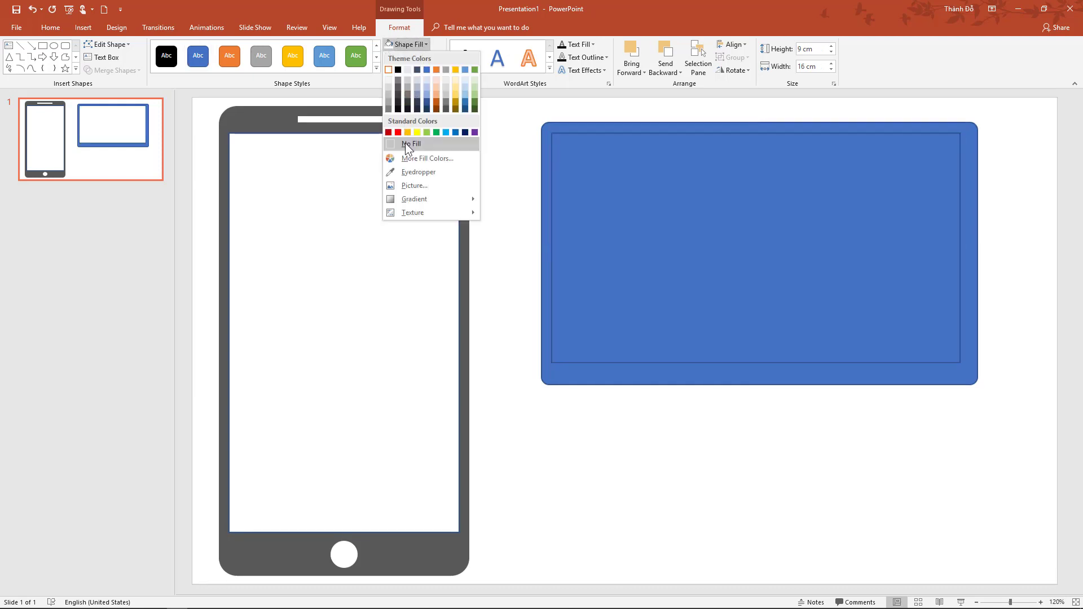
click(393, 48)
click(414, 58)
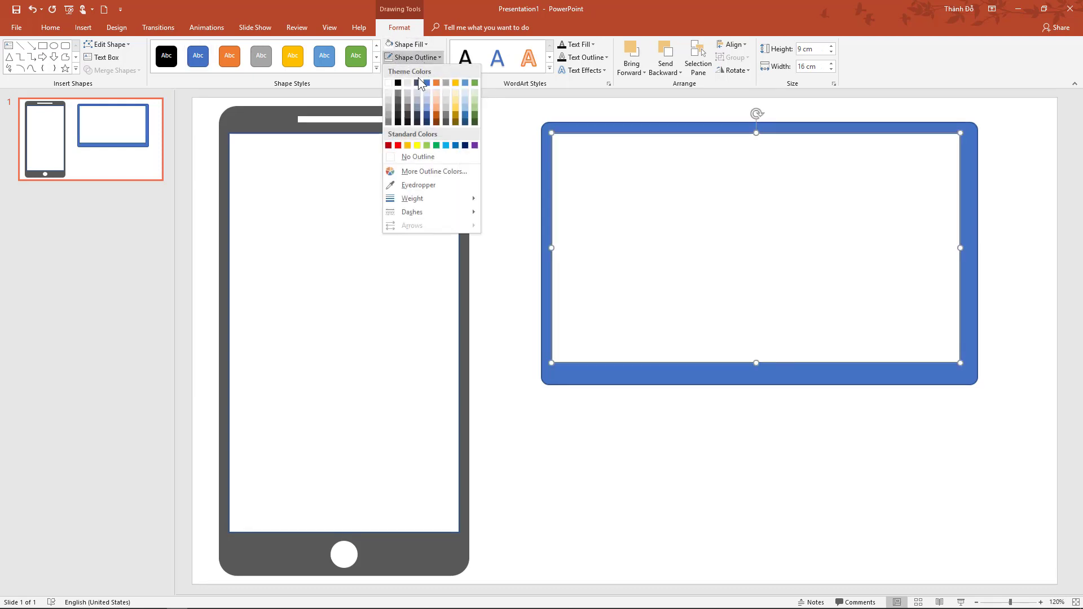
click(414, 157)
- Narrow the monitor frame slightly from the right side
click(973, 286)
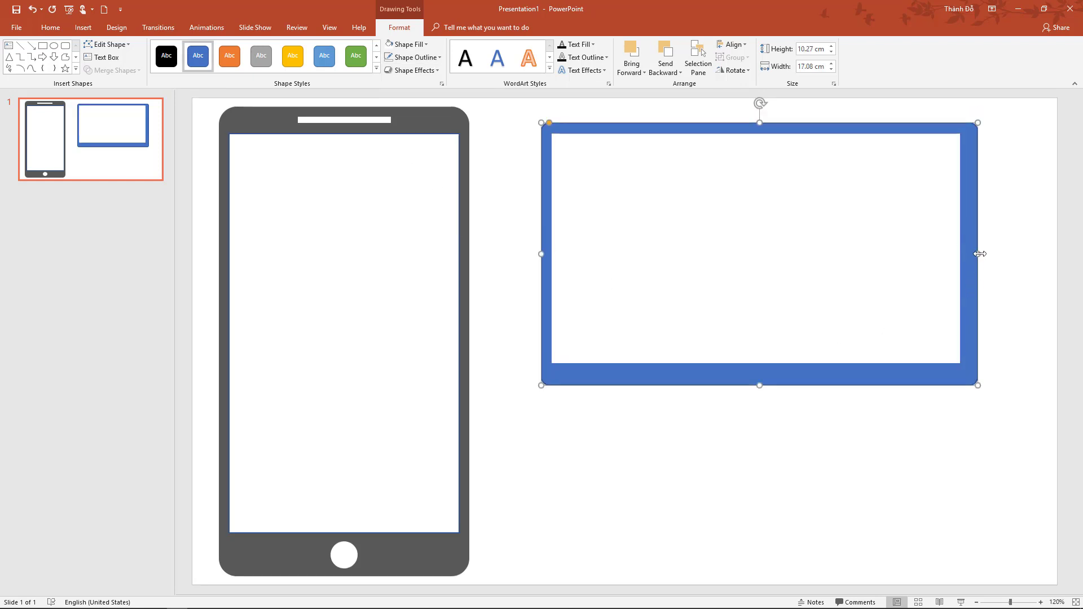
drag(978, 254, 969, 254)
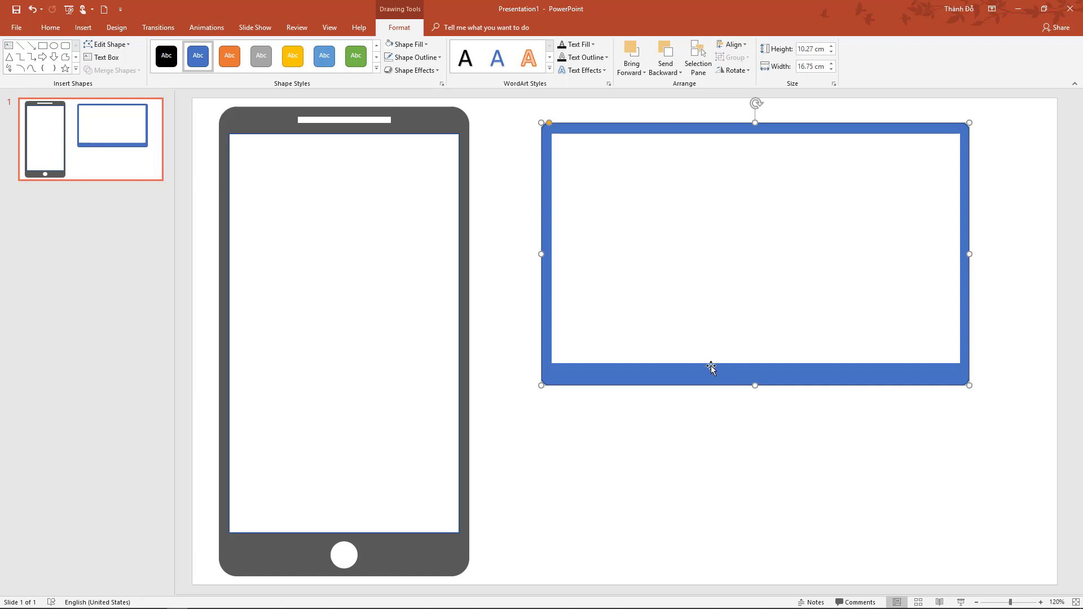
click(681, 330)
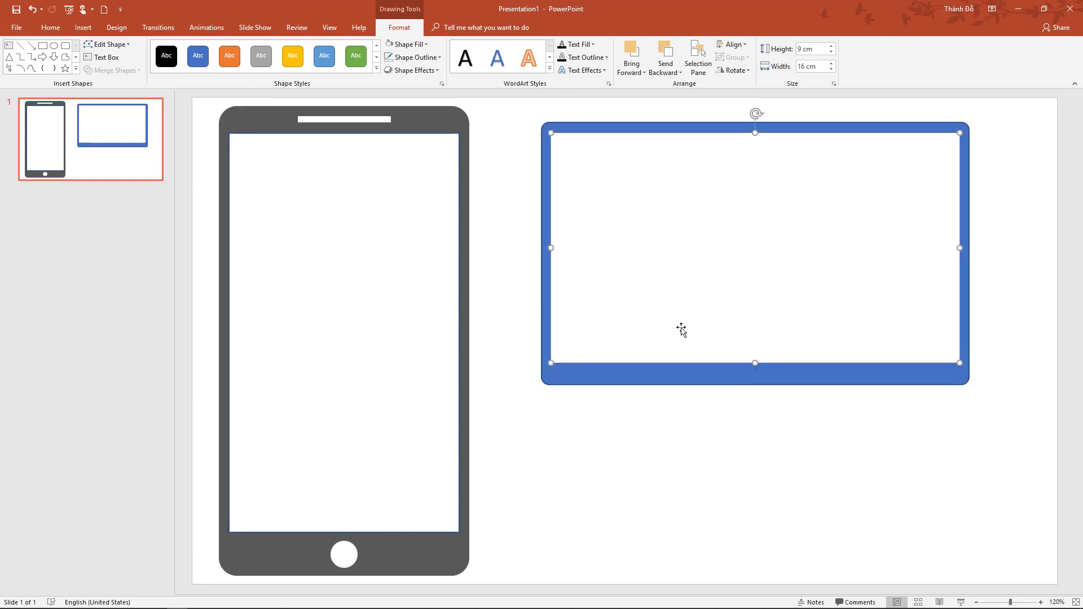
- Draw a stand and wider base below the monitor and centre them under it
click(43, 46)
drag(709, 399, 840, 429)
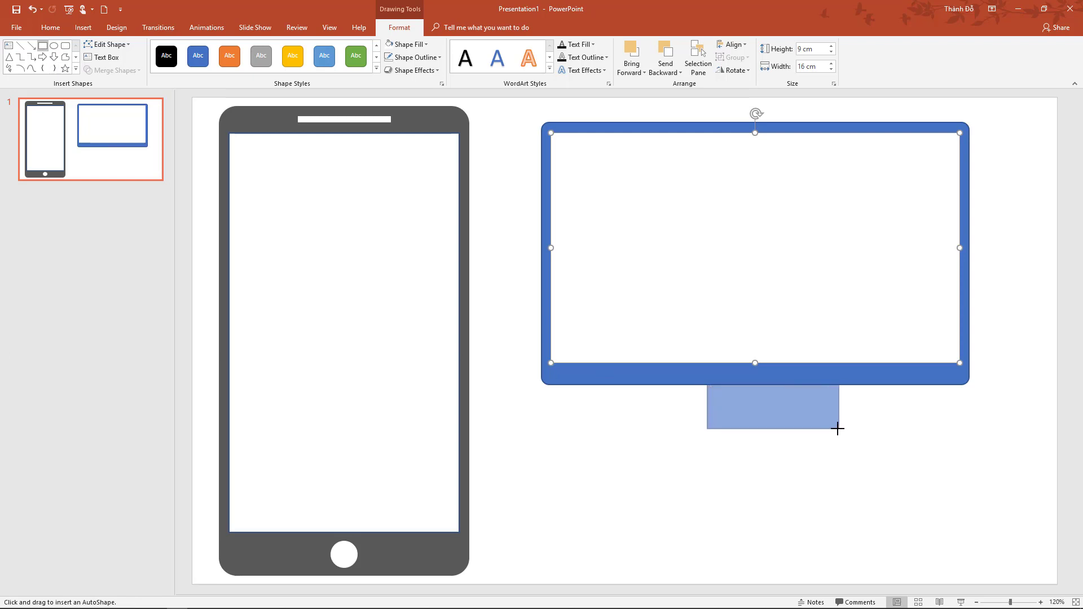
mouse_move(838, 429)
mouse_down()
mouse_move(791, 461)
mouse_move(765, 437)
mouse_move(858, 436)
mouse_up()
drag(708, 435, 676, 438)
drag(505, 108, 980, 500)
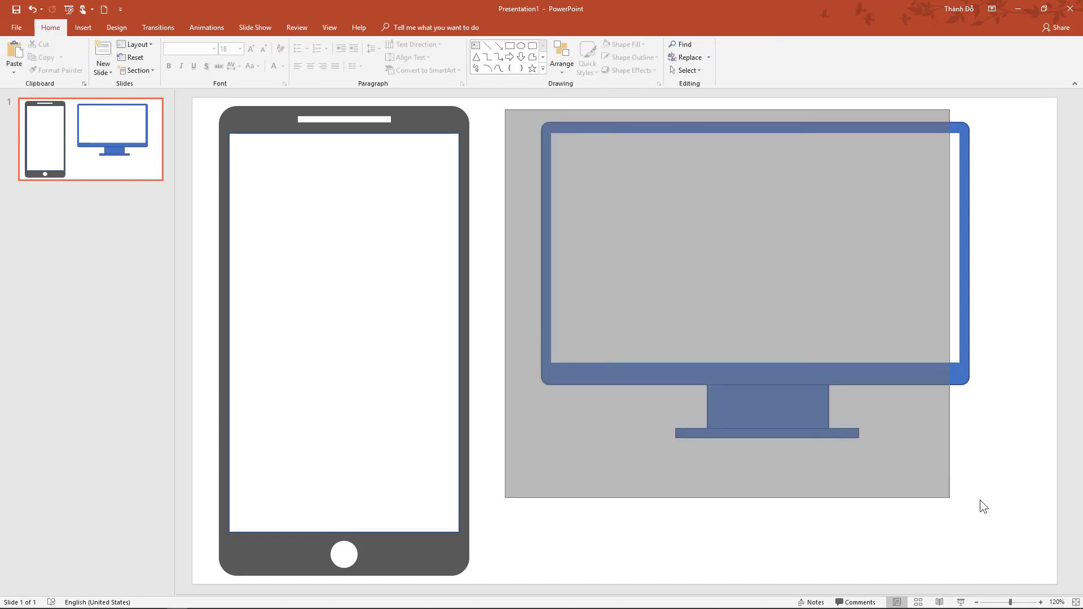
click(734, 44)
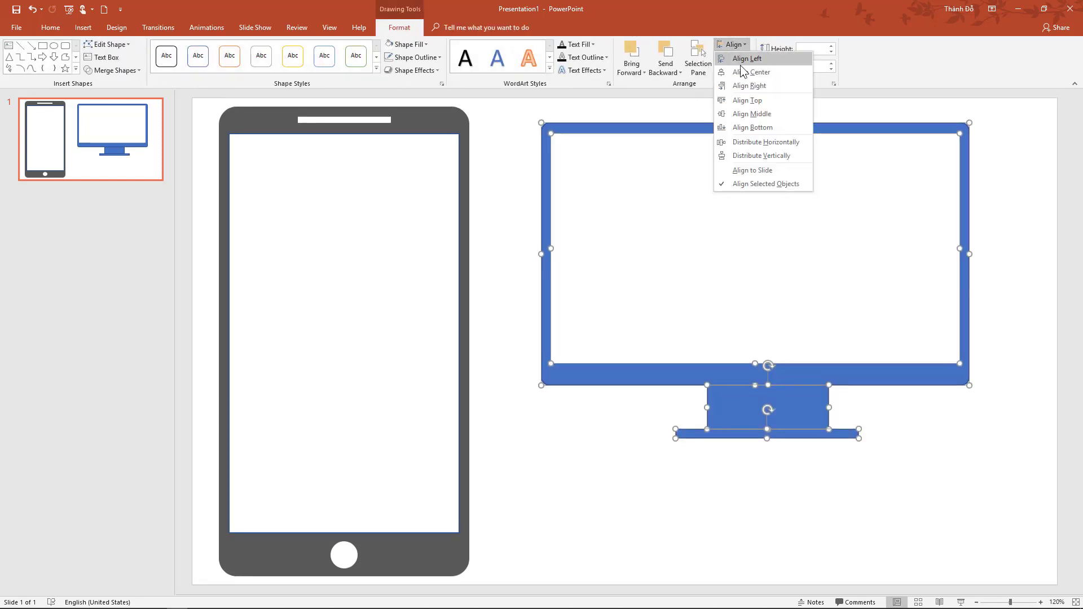
click(745, 76)
click(735, 449)
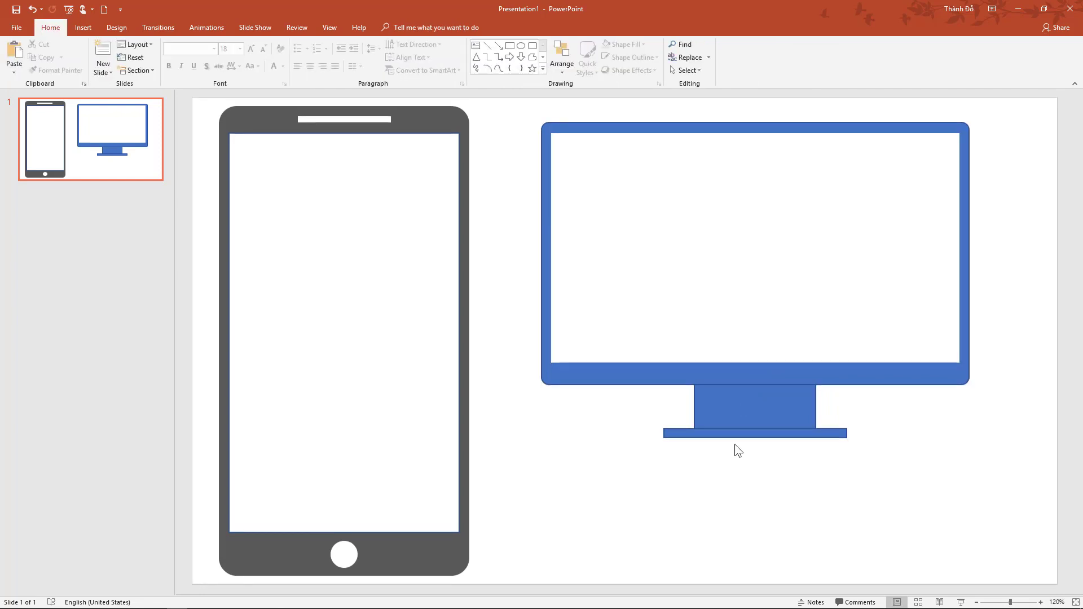
- Give the monitor frame, stand and base dark grey fill and outline
click(744, 384)
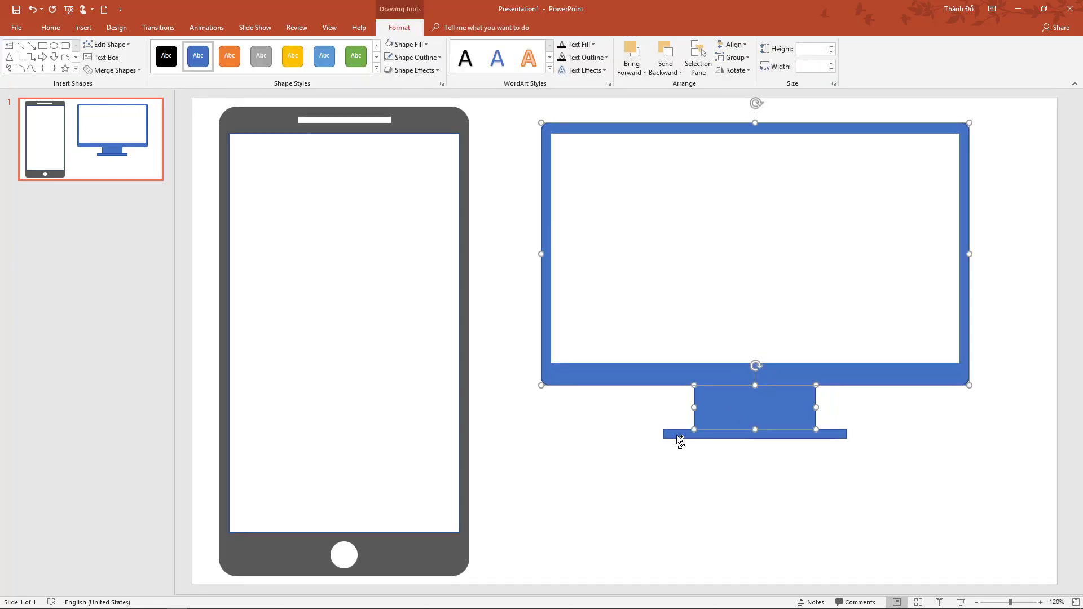
shift+click(679, 435)
click(409, 44)
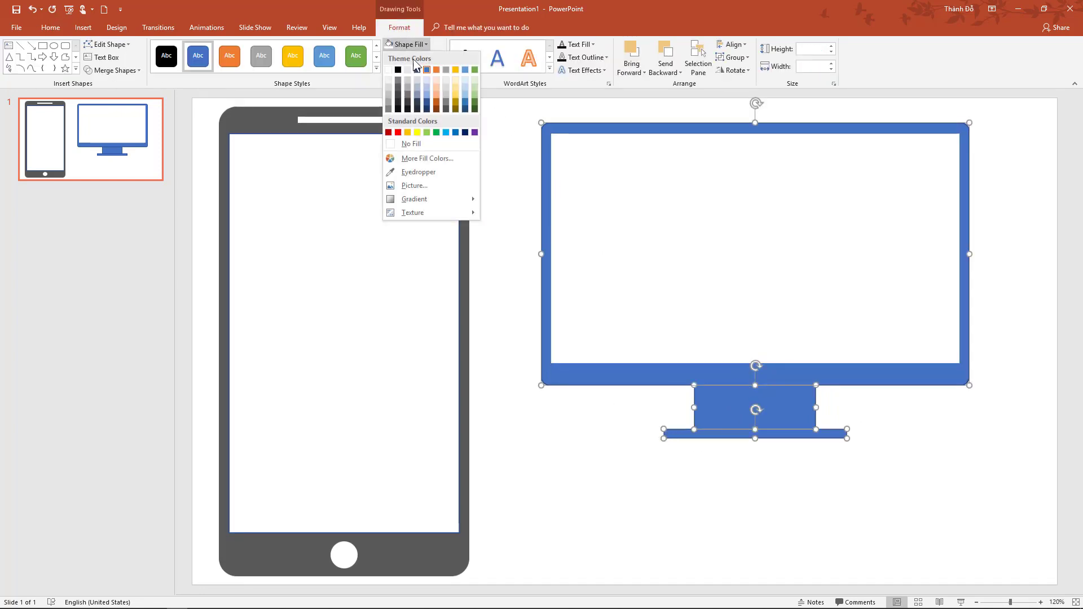
click(399, 88)
click(414, 57)
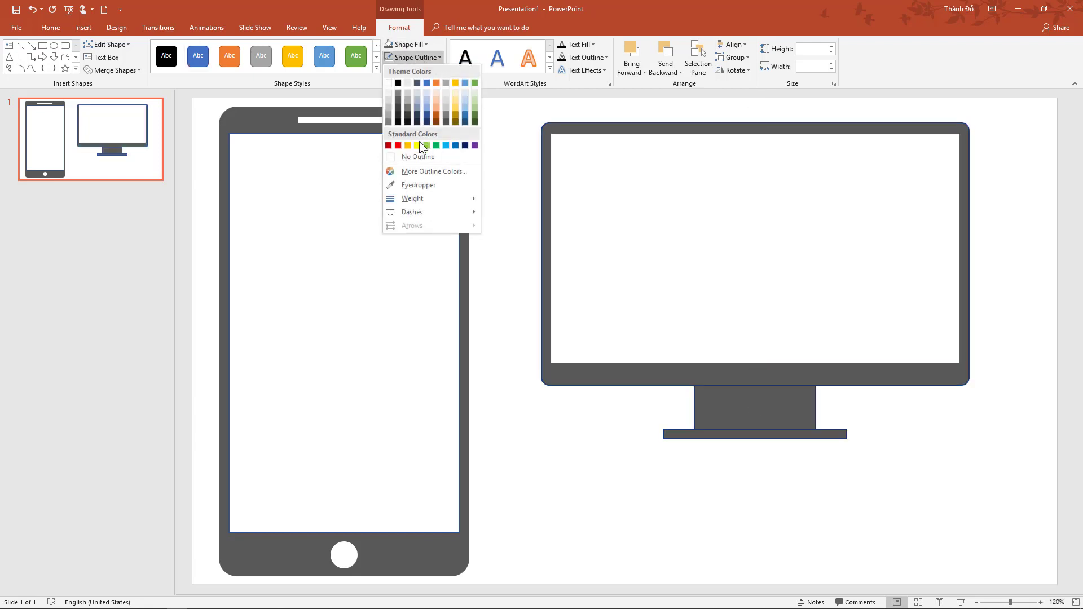
click(419, 151)
click(678, 489)
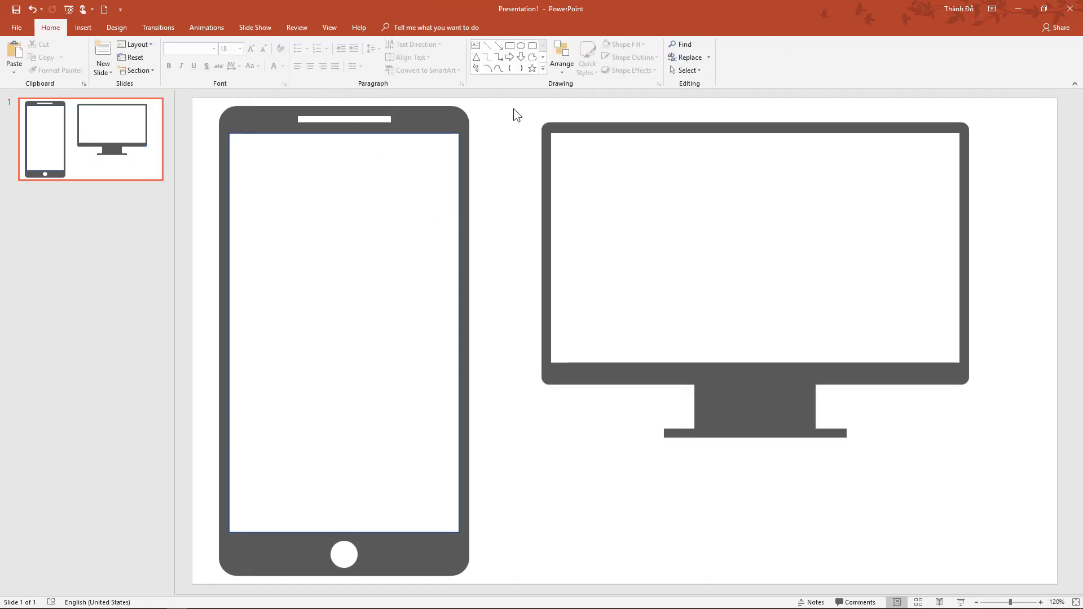
- Move the whole monitor lower and slightly to the right
drag(513, 108, 983, 520)
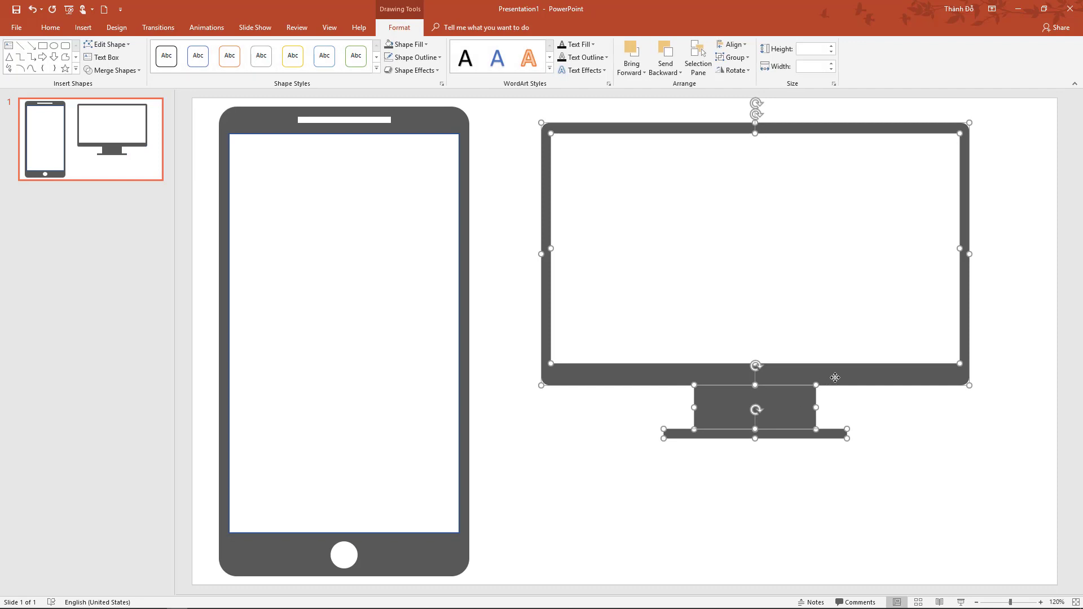
drag(835, 377, 842, 437)
click(507, 415)
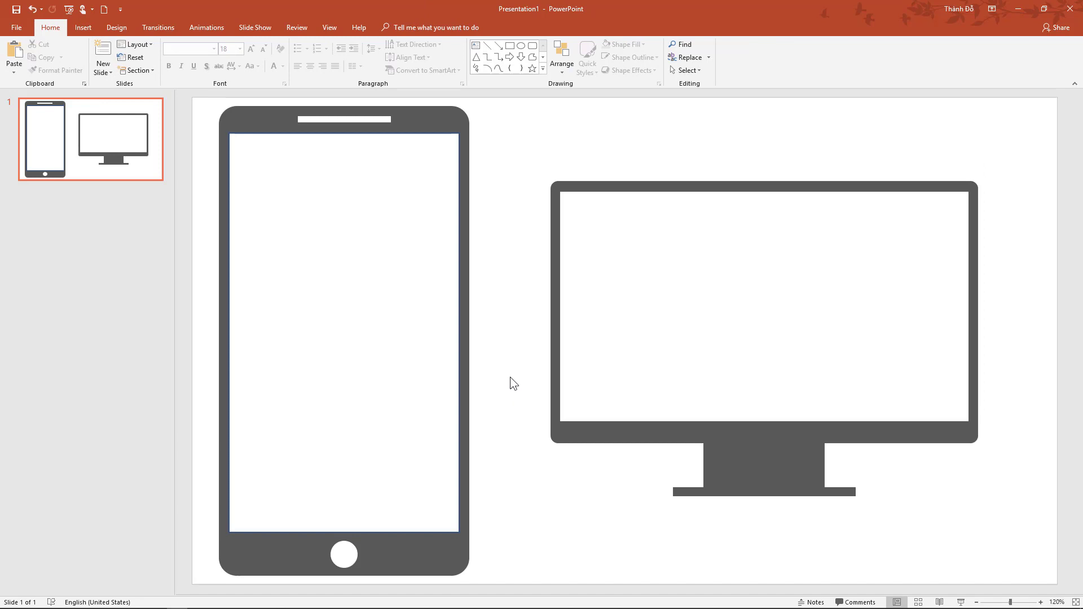
- Nudge the monitor's white screen with Ctrl+arrow keys to sit properly in the frame
click(684, 376)
key(ctrl+Down)
key(ctrl+Down)
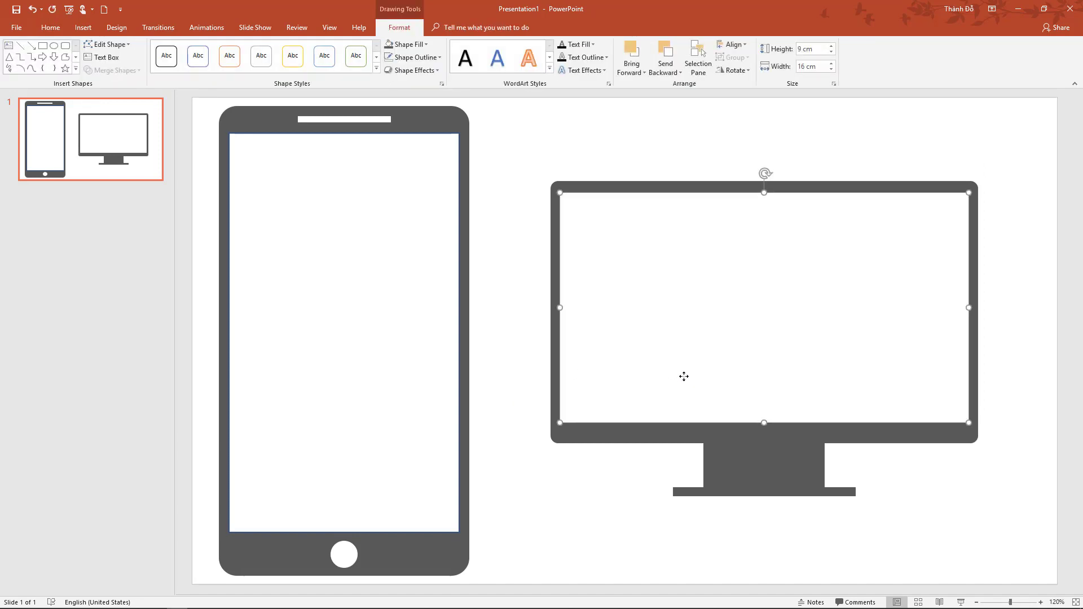
key(ctrl+Down)
key(ctrl+Up)
click(614, 486)
click(670, 355)
key(ctrl+Up)
click(523, 433)
- Use Shape Fill > Picture to put an Anh Dep portrait photo into the phone screen
click(340, 358)
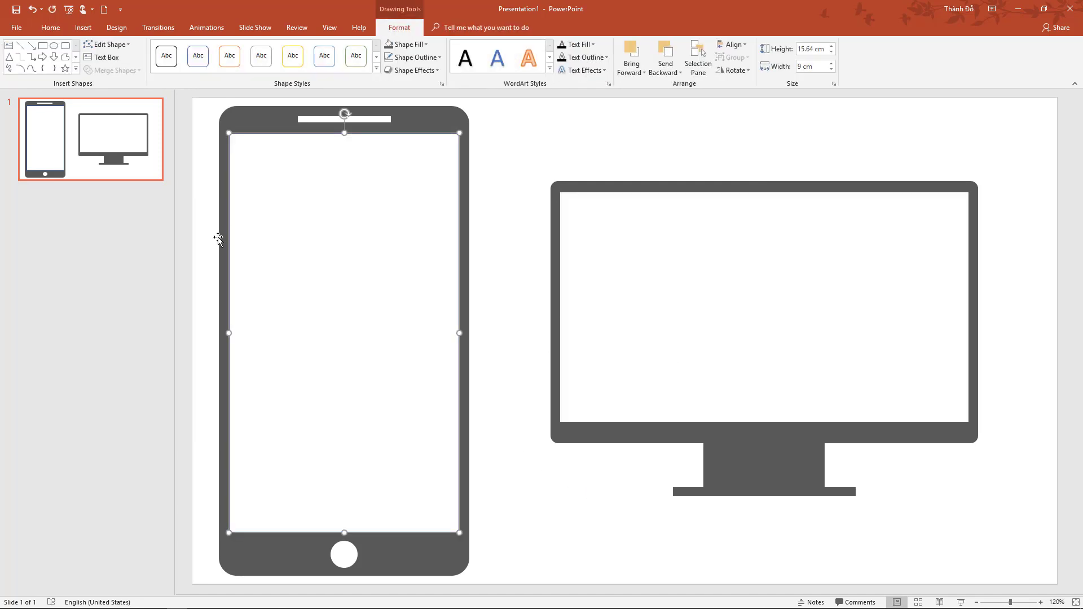
click(83, 27)
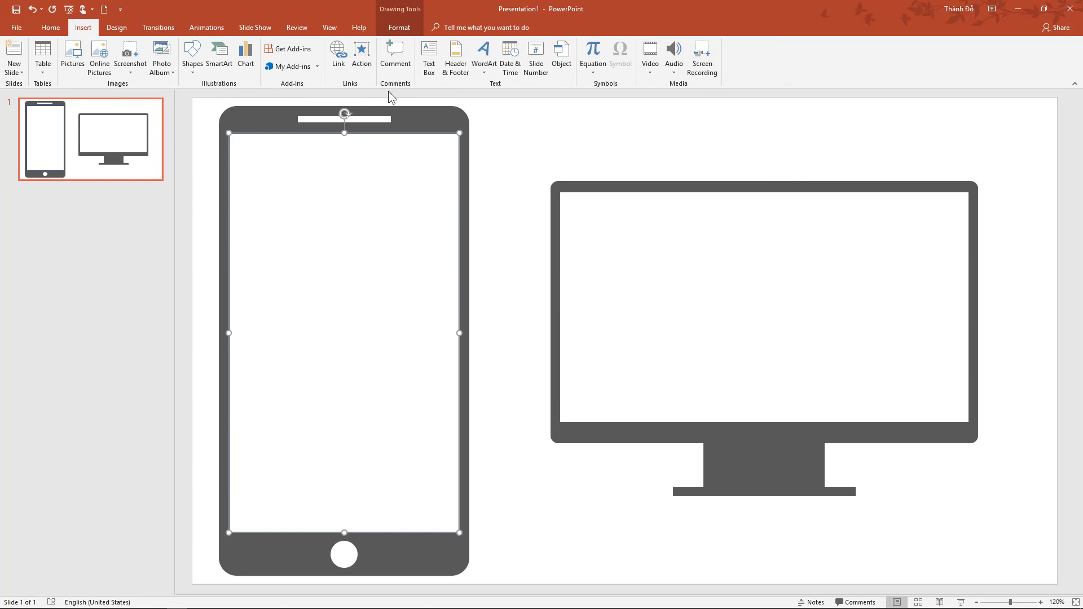
click(84, 75)
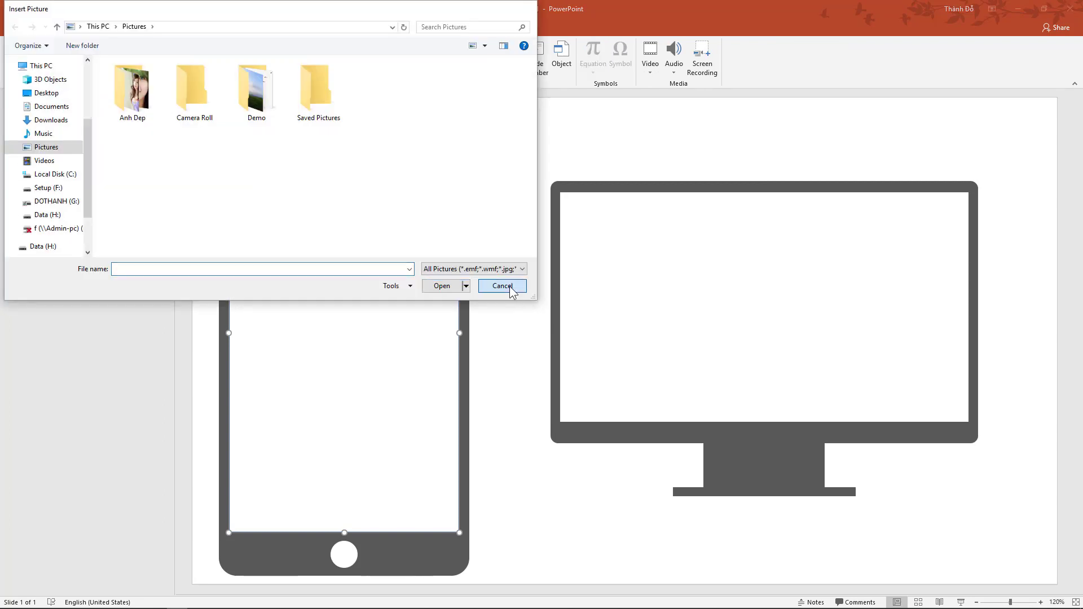
click(509, 286)
click(399, 28)
click(404, 44)
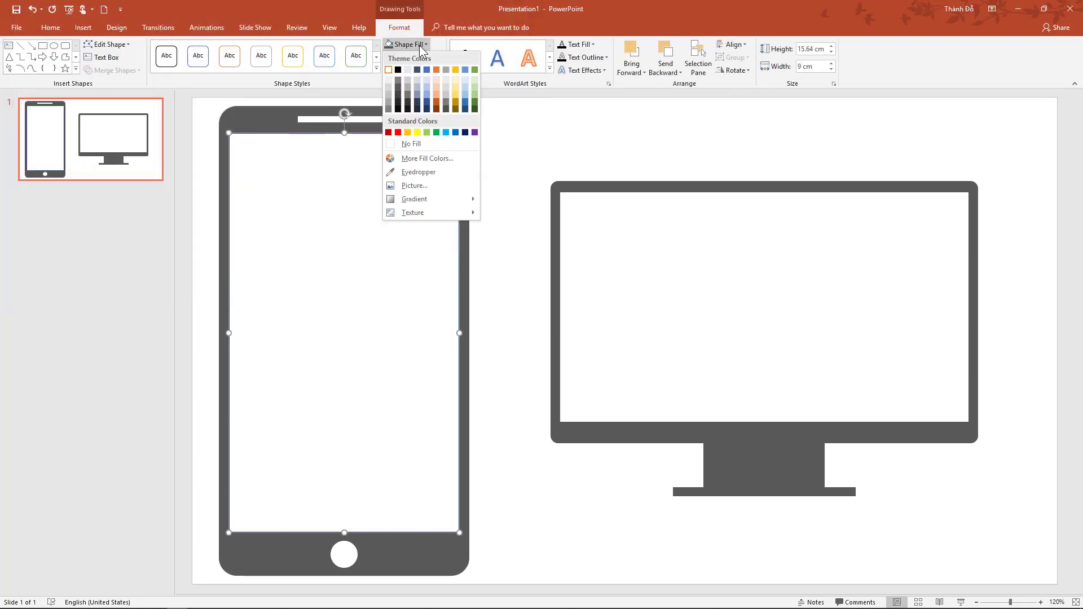
click(418, 186)
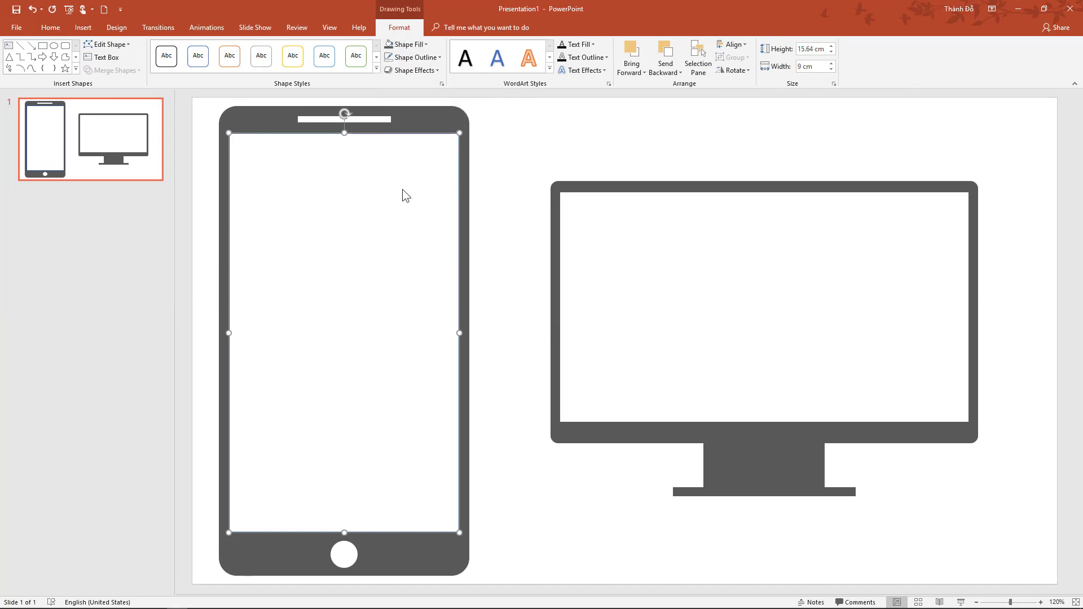
click(446, 256)
double_click(133, 93)
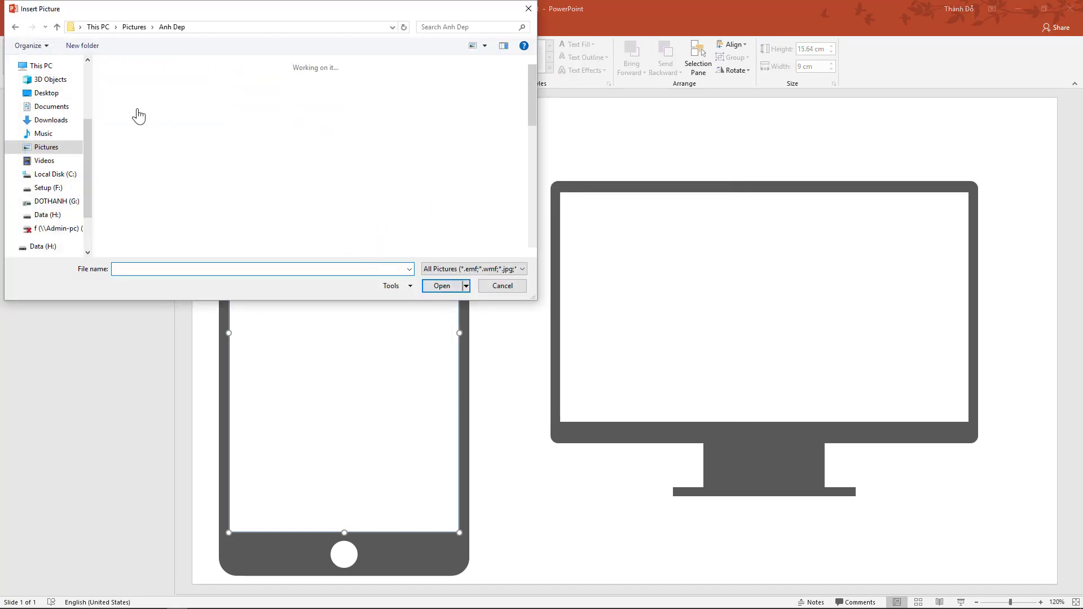
double_click(136, 84)
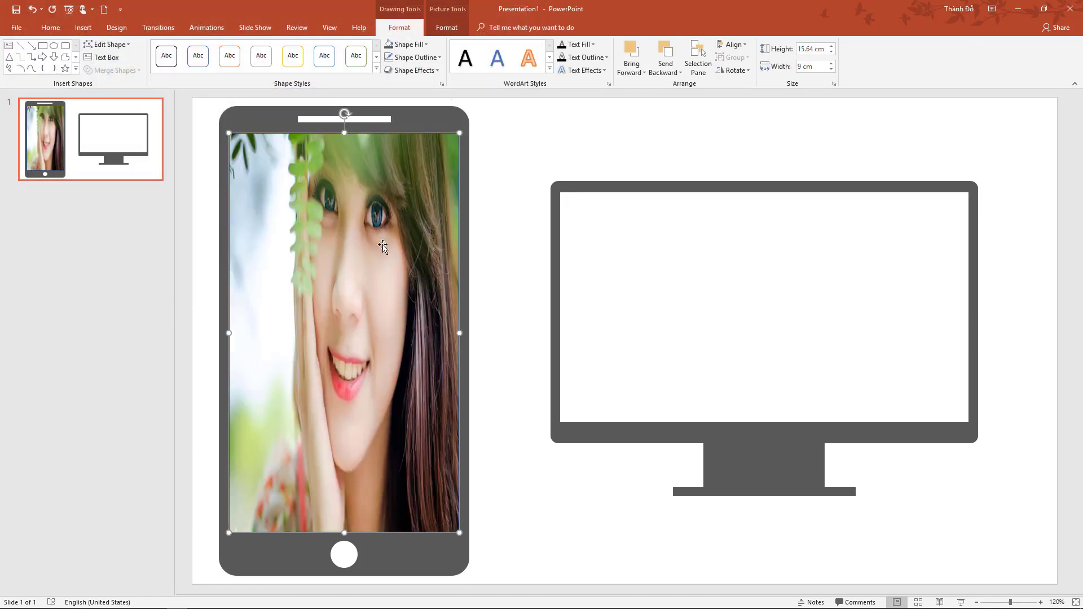
click(442, 83)
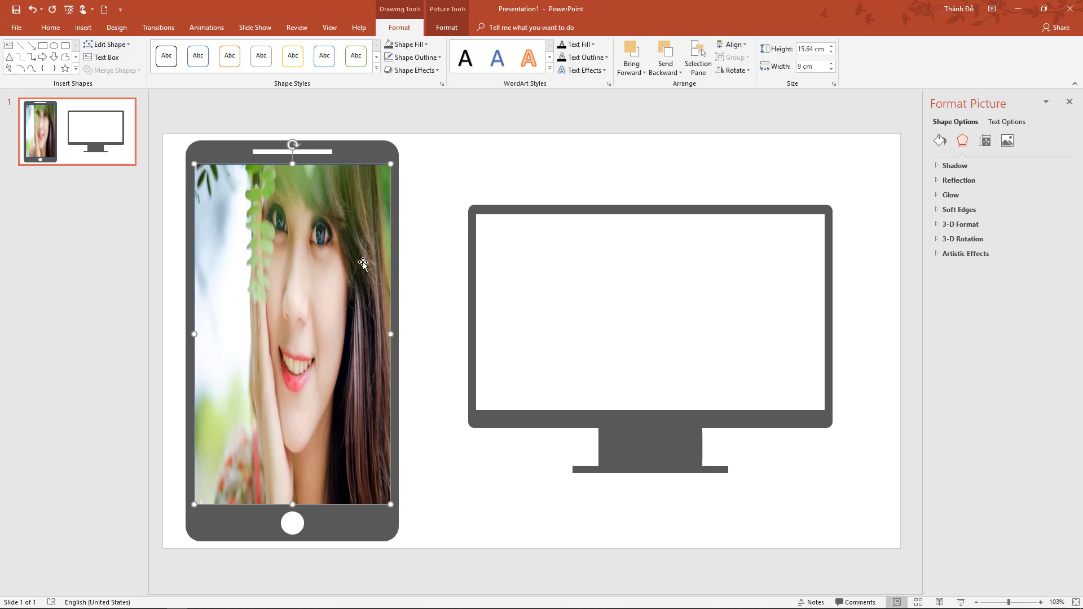
- Resize the cropped picture inside the phone to about 26.8 × 15.3 cm
click(1008, 142)
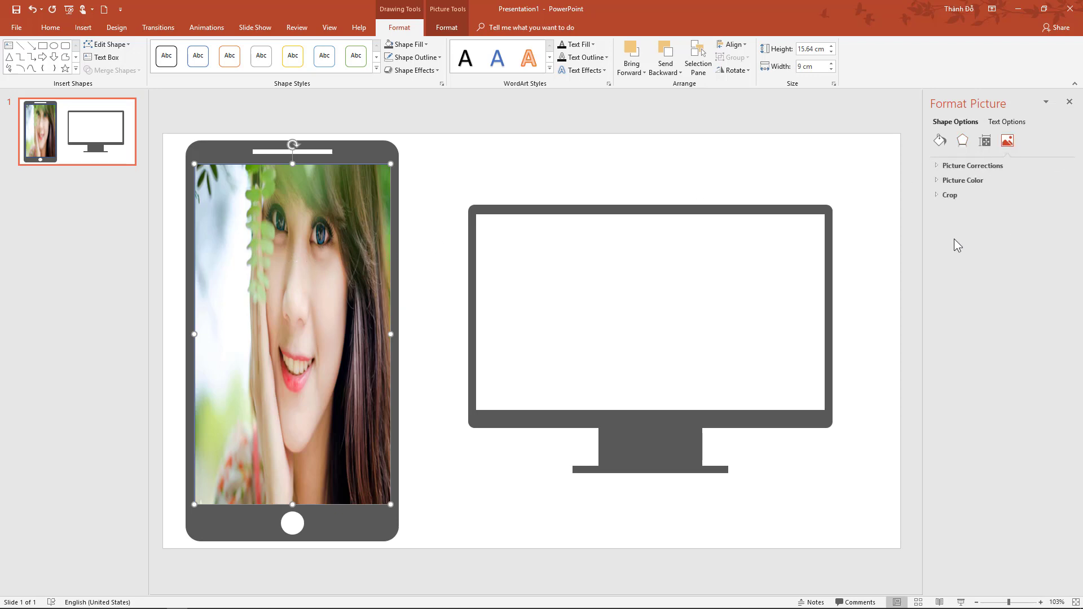
click(942, 195)
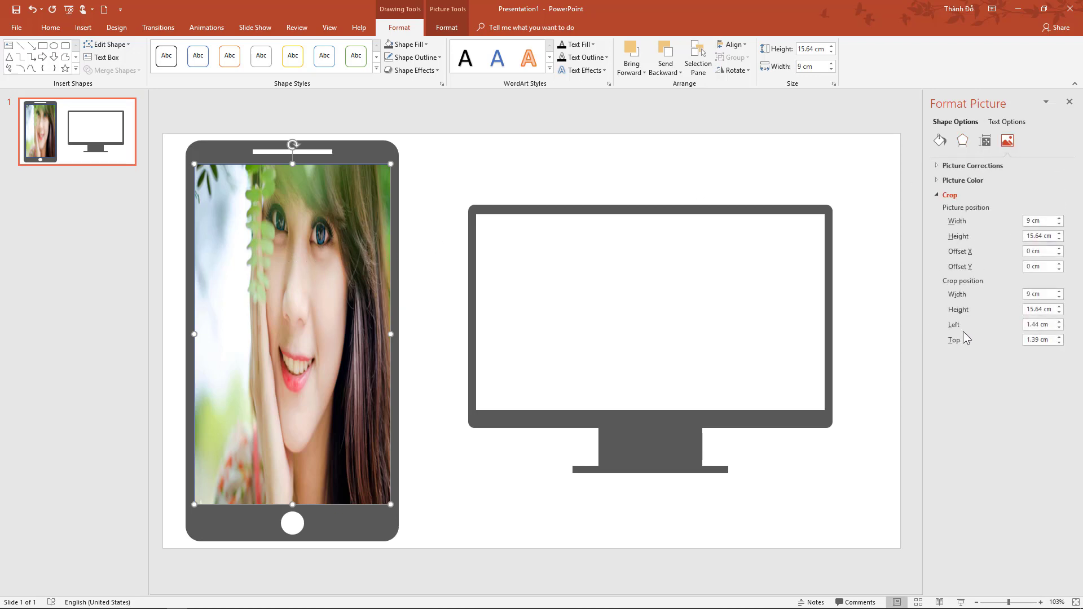
click(1059, 218)
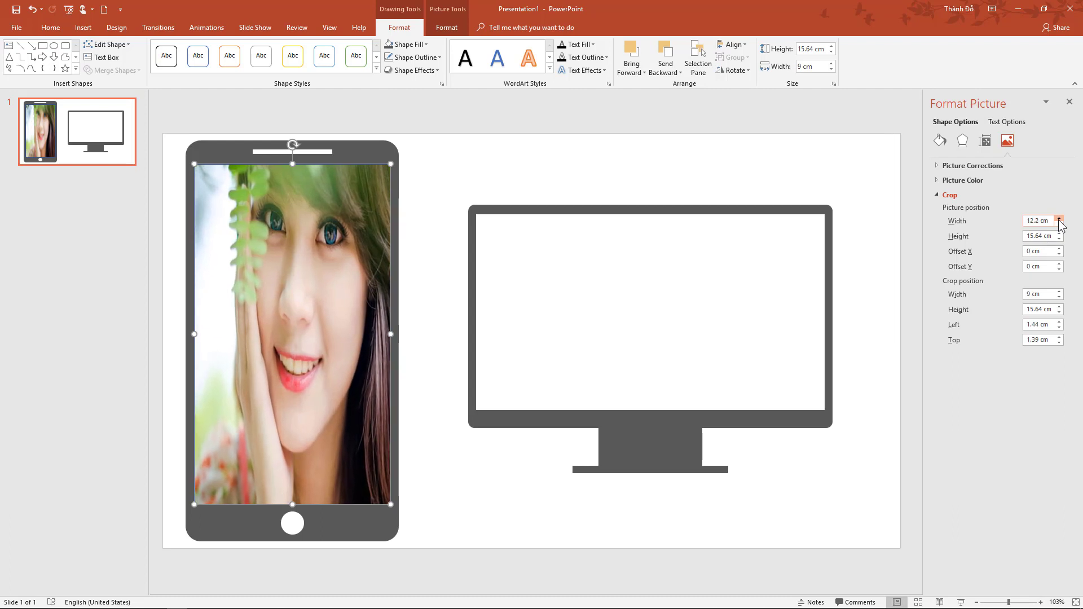
click(1059, 221)
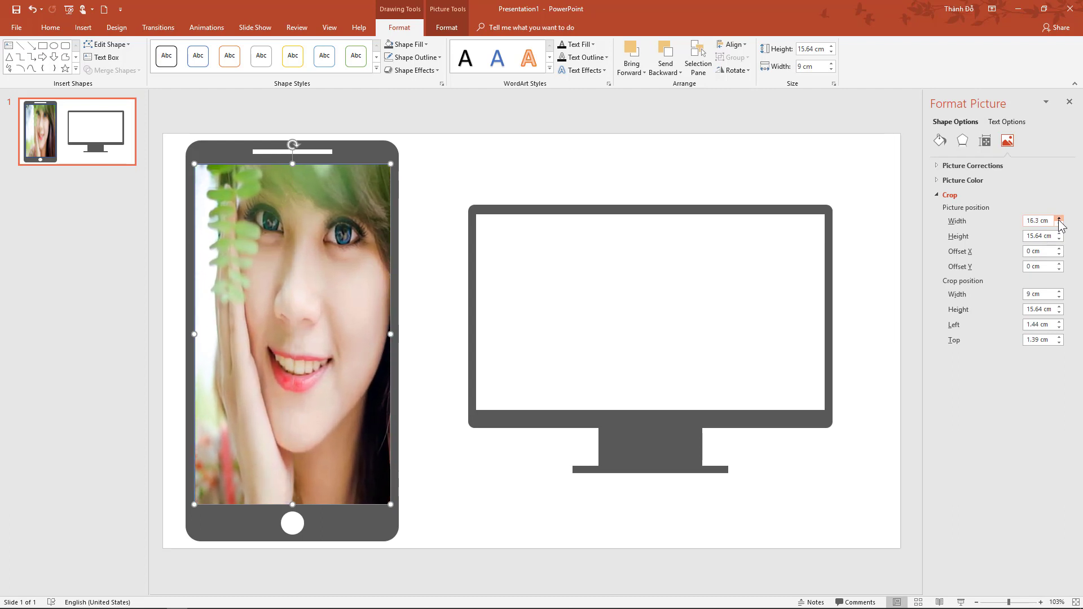
click(1059, 221)
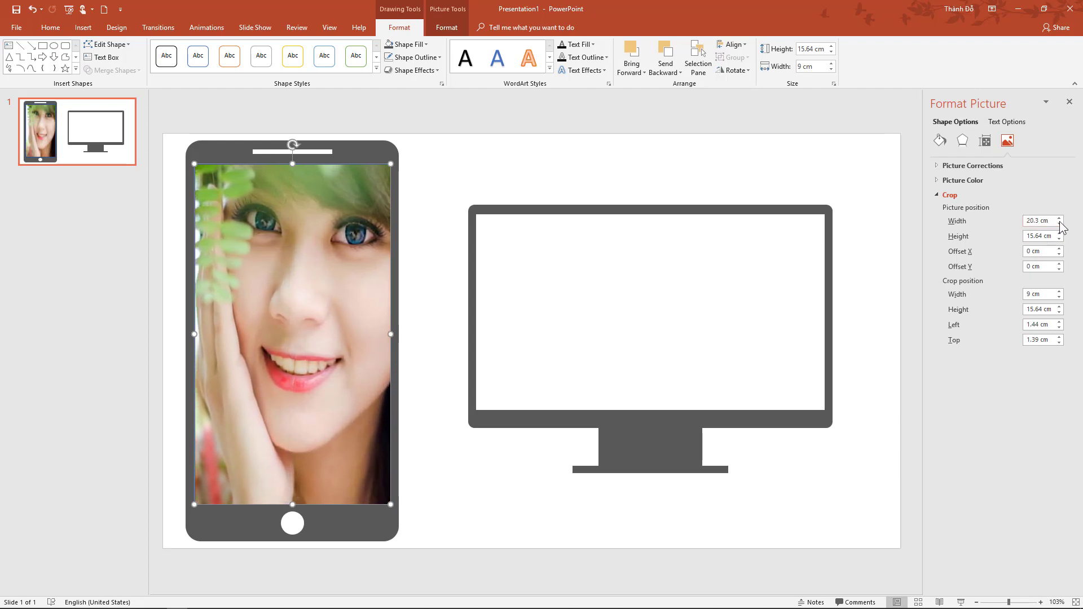
click(1059, 221)
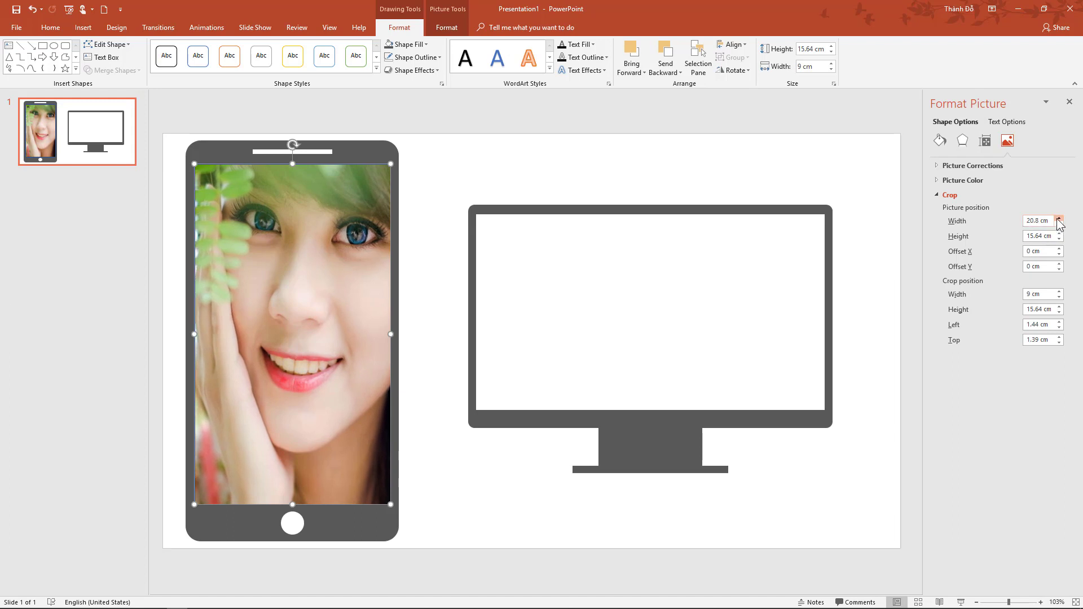
click(1059, 221)
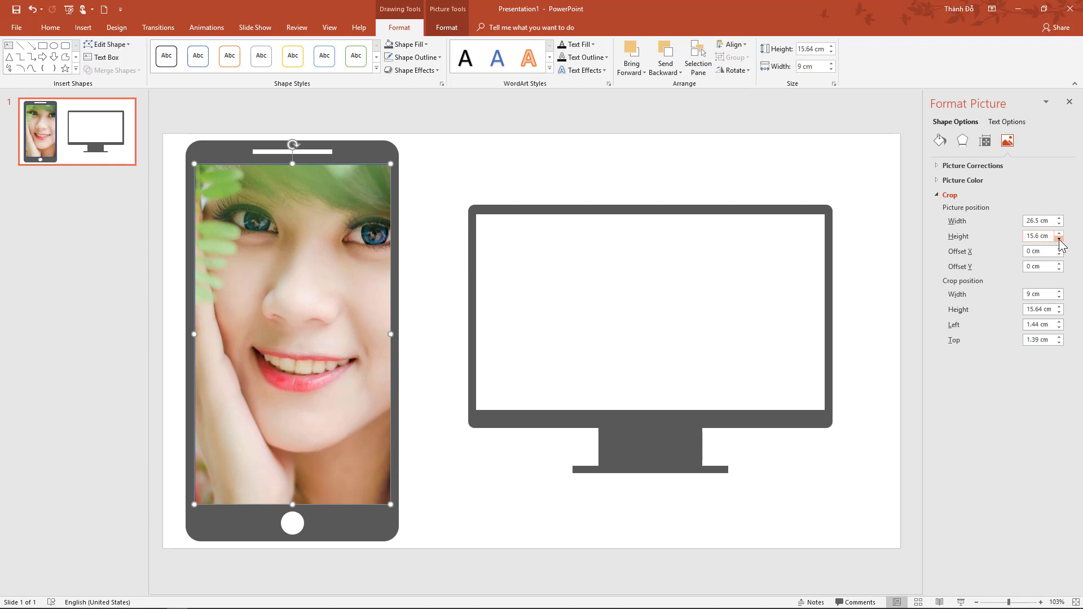
click(1059, 240)
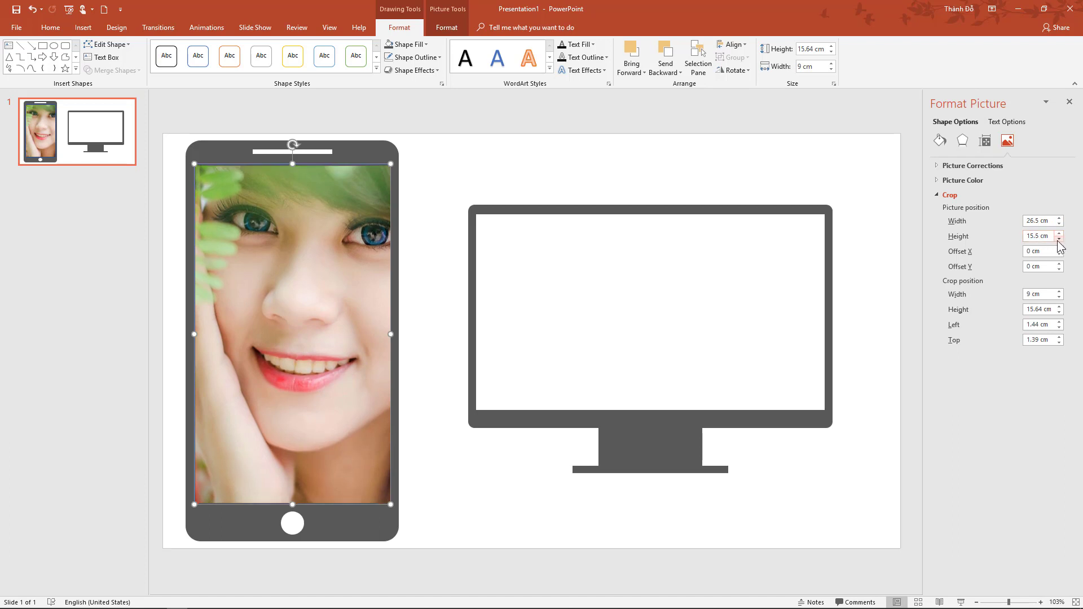
click(1058, 239)
click(1058, 240)
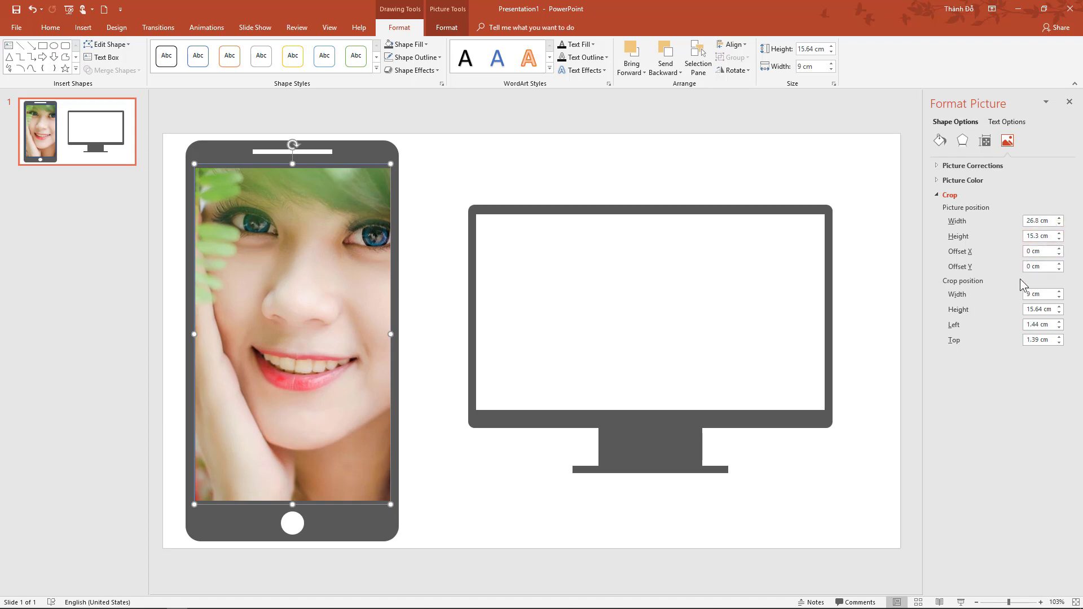
- Shift the phone photo left to a −0.6 cm Offset X
click(1060, 255)
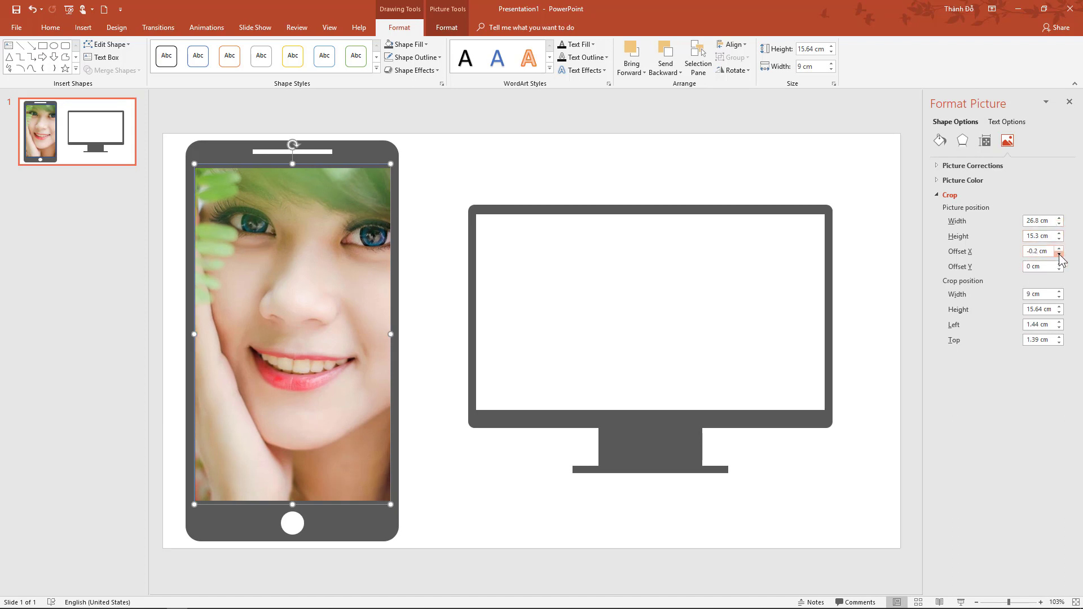
click(1060, 255)
click(1059, 254)
click(1059, 254)
click(1060, 255)
click(1059, 254)
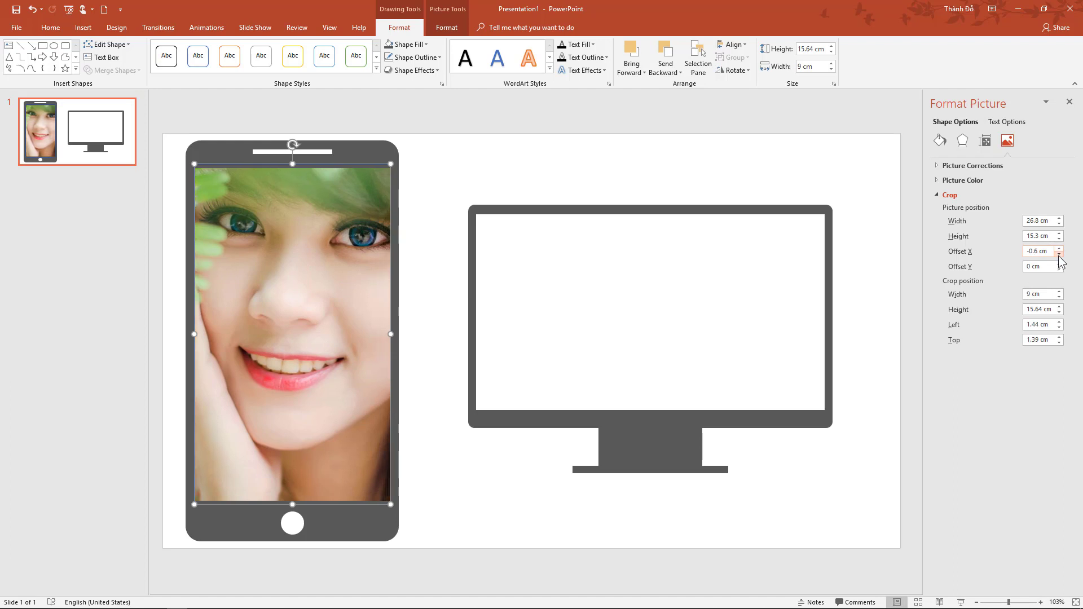
click(688, 326)
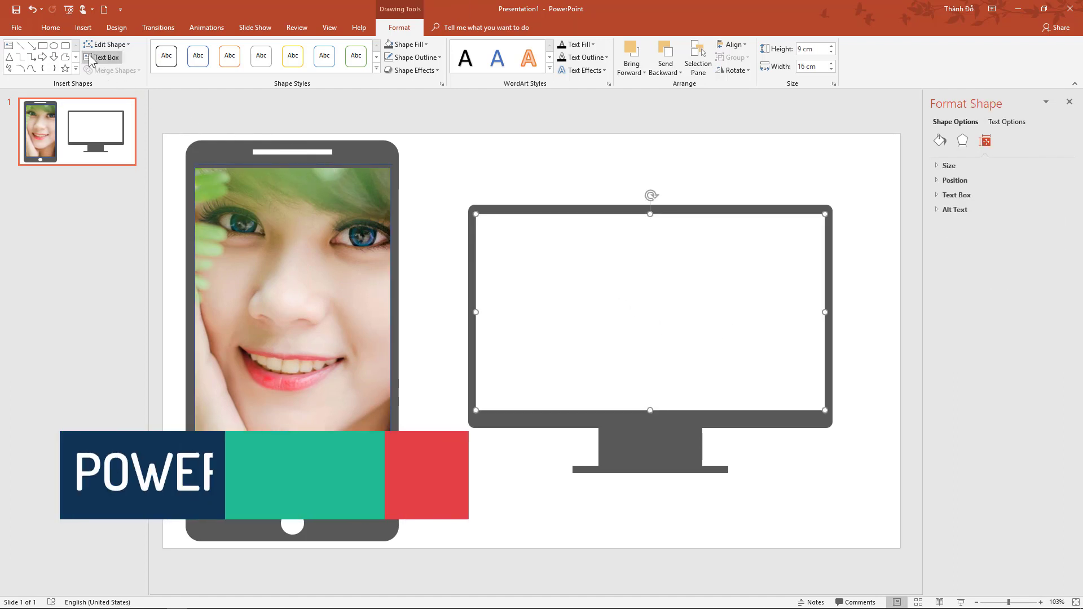
- Fill the monitor's screen rectangle with the white-hat woman photo from the Anh Dep folder
click(415, 48)
click(411, 185)
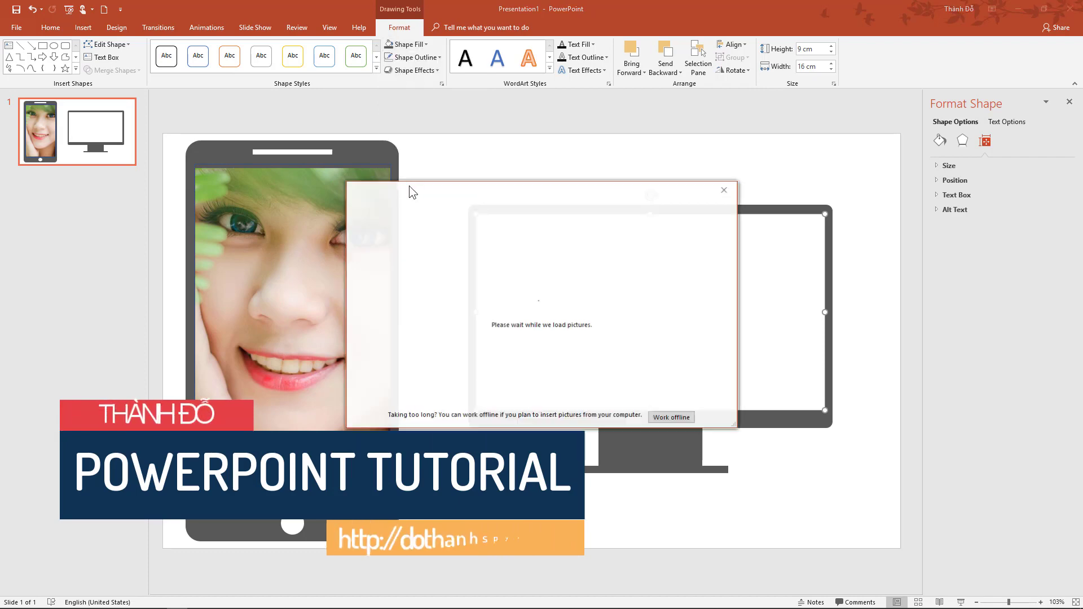
click(426, 247)
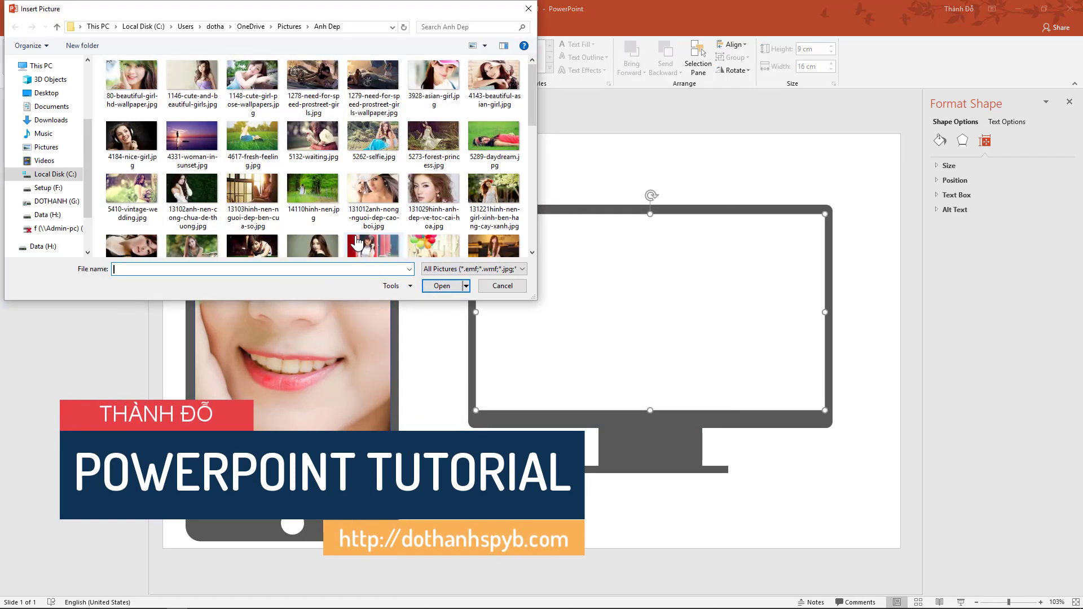
double_click(385, 201)
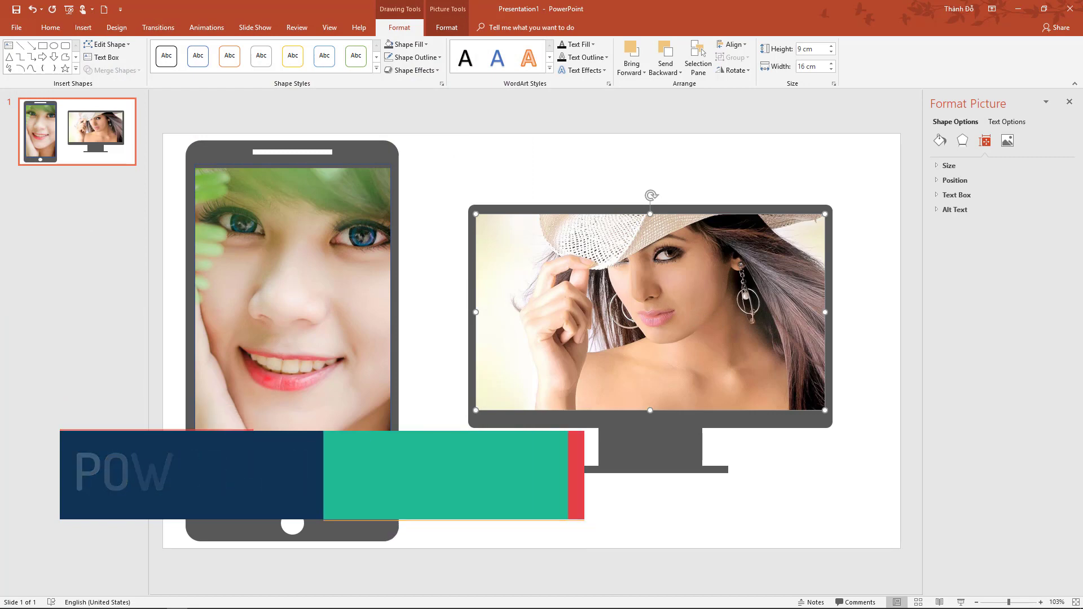
click(492, 485)
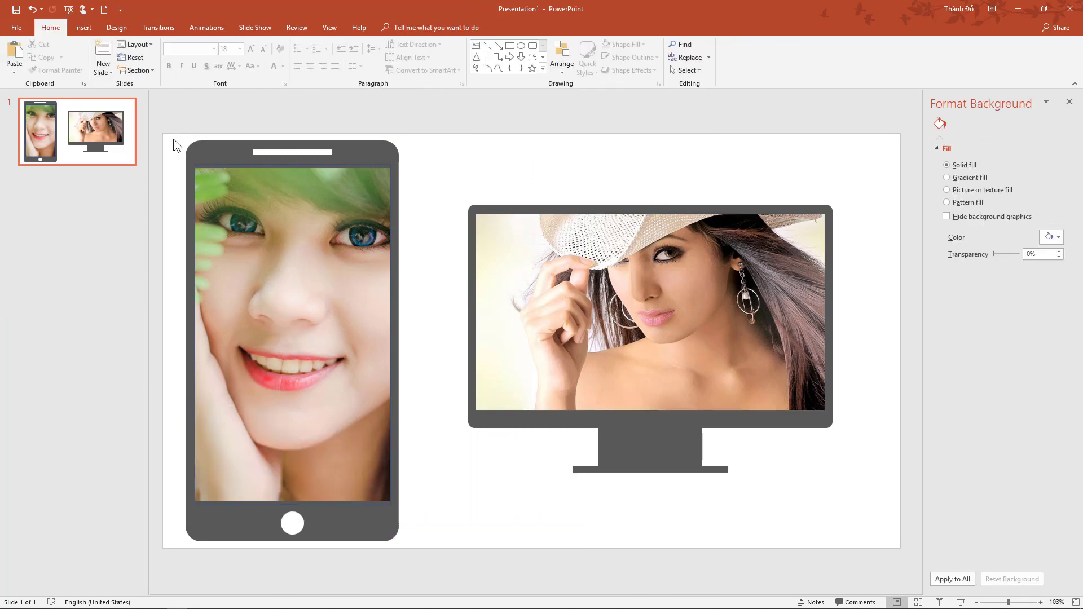
- Group all the phone parts into one object, then shrink and reposition it
mouse_move(164, 123)
mouse_down()
mouse_move(175, 278)
mouse_move(387, 571)
mouse_move(420, 569)
mouse_up()
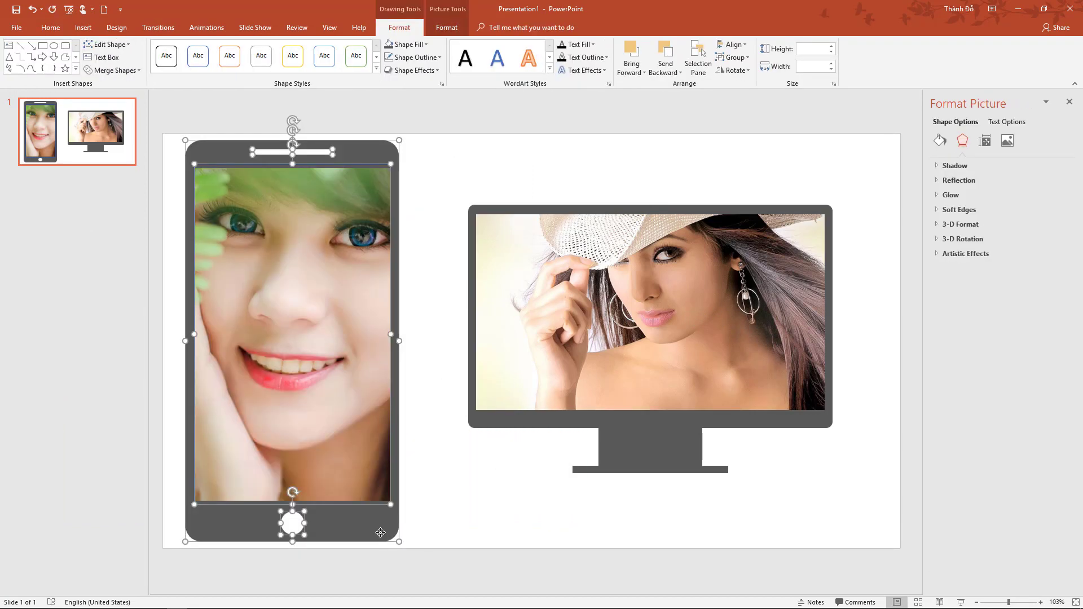
drag(380, 533, 410, 532)
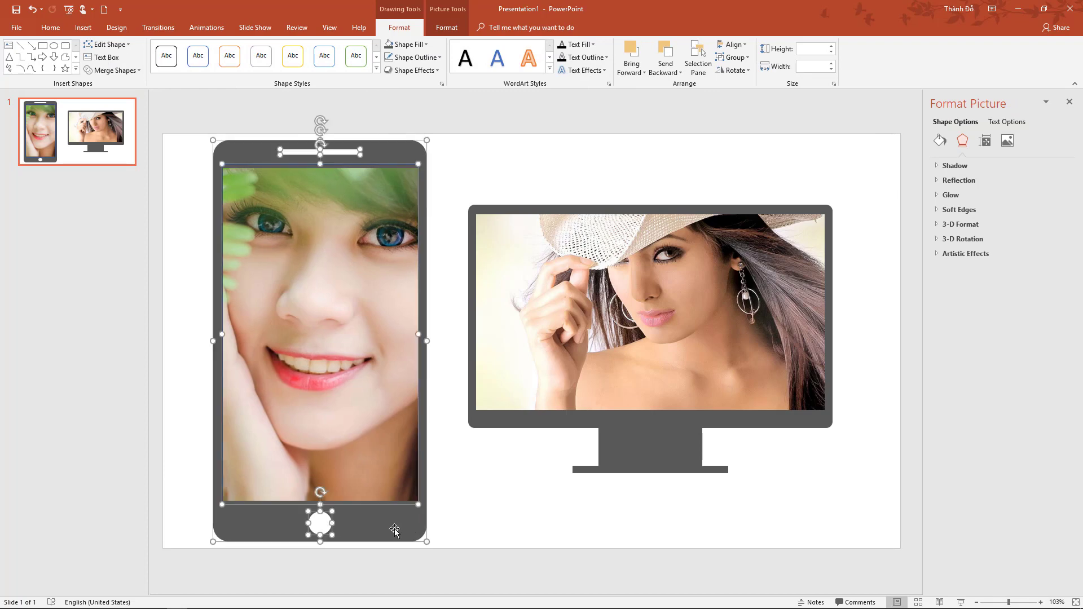
click(734, 57)
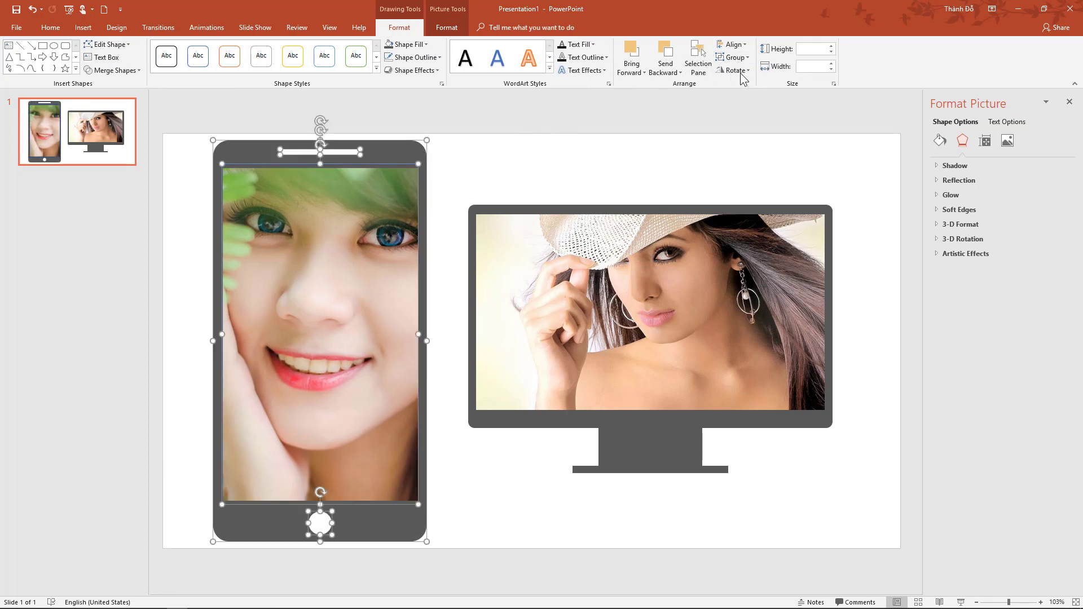
click(740, 74)
drag(432, 137, 382, 249)
drag(341, 327, 367, 287)
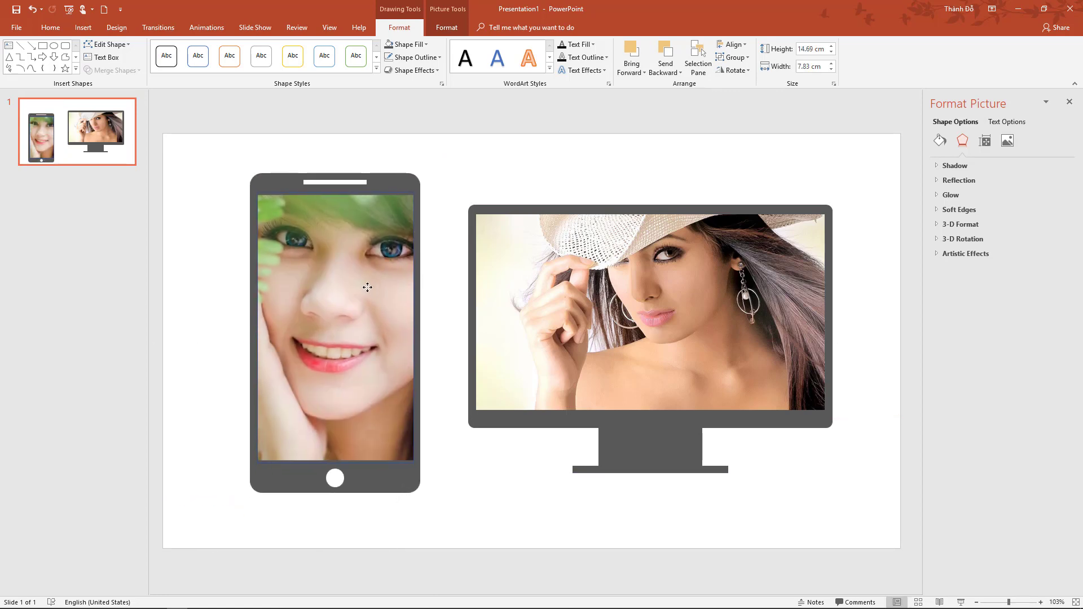
- Group the monitor parts into one object and shift the phone mockup left
mouse_move(454, 176)
mouse_down()
mouse_move(816, 540)
mouse_move(836, 519)
mouse_up()
click(734, 57)
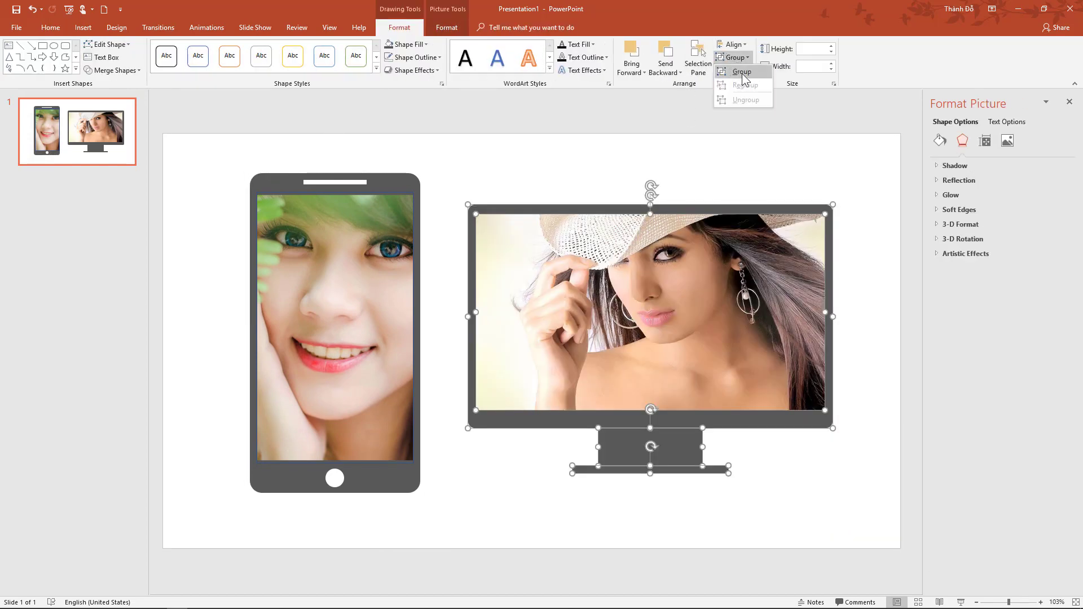
click(736, 72)
drag(402, 370, 339, 368)
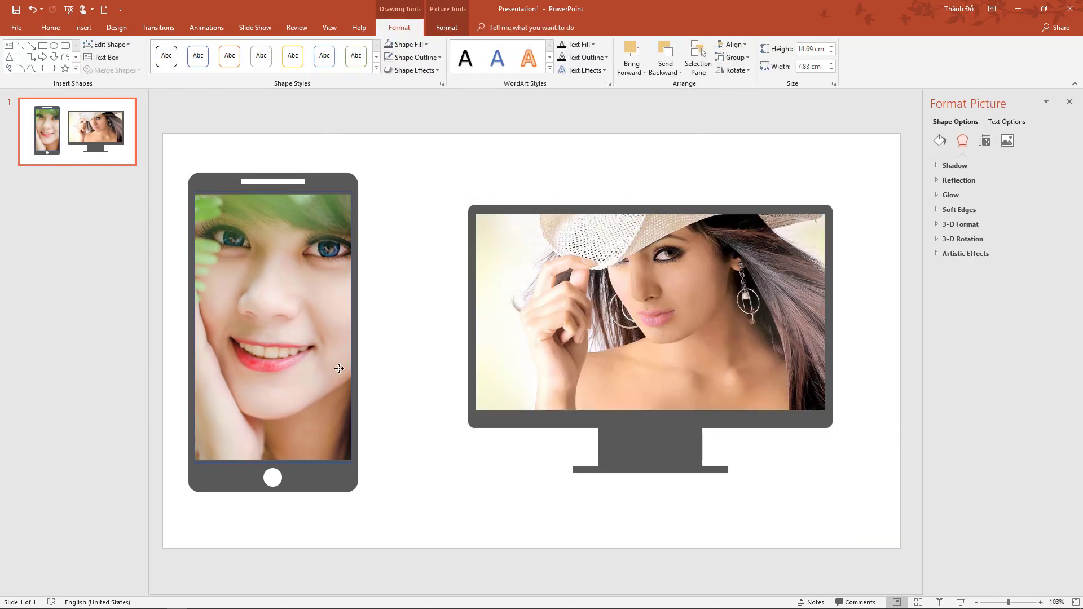
- Enlarge the monitor group from its corners and stretch the phone to line up with it
click(486, 424)
drag(460, 480, 399, 524)
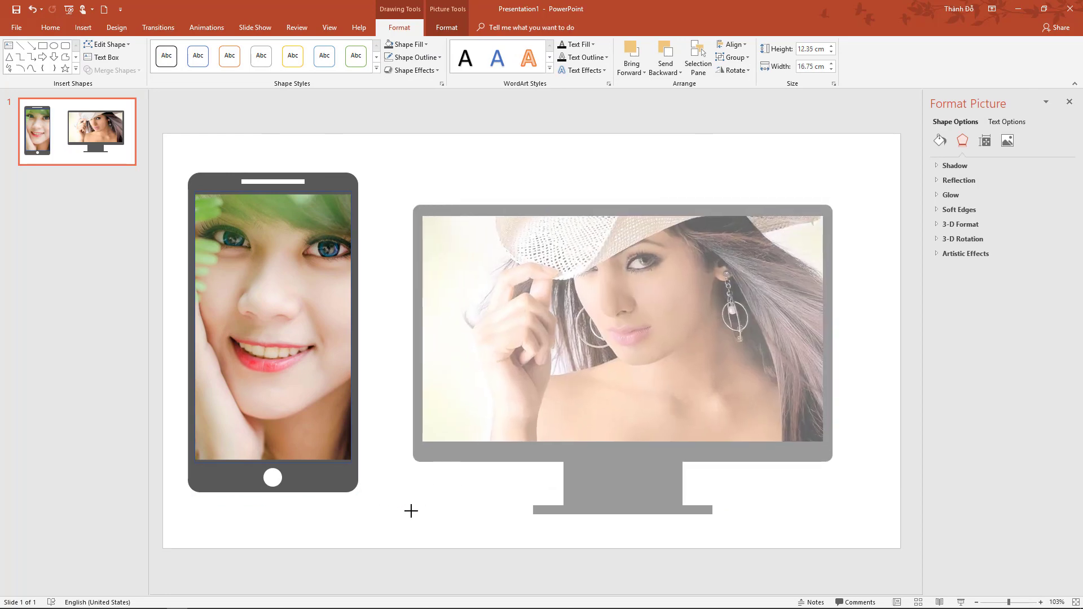
drag(841, 195, 885, 166)
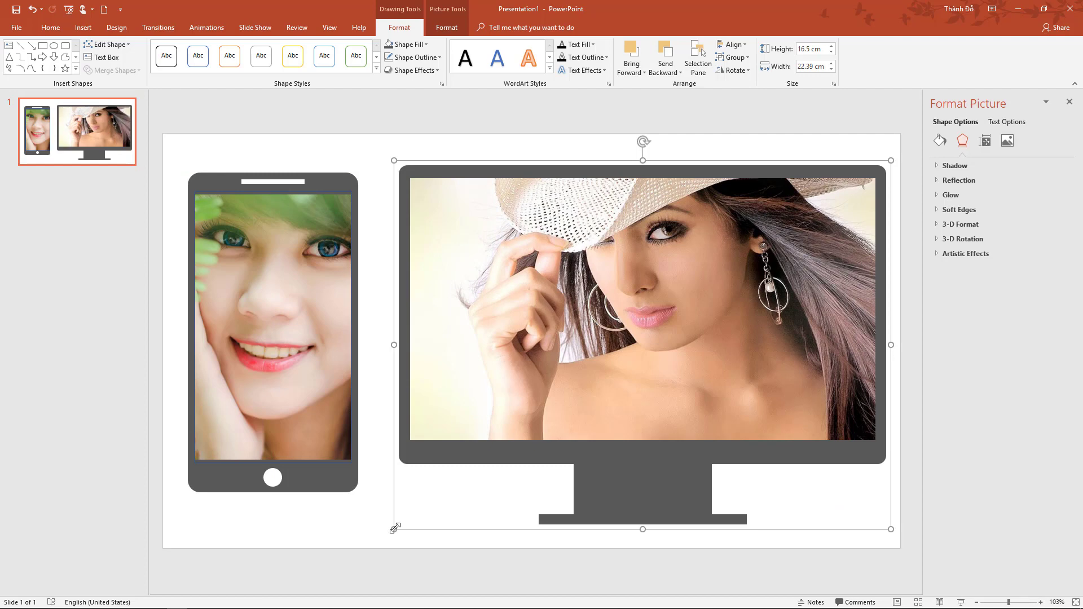
drag(393, 525, 382, 540)
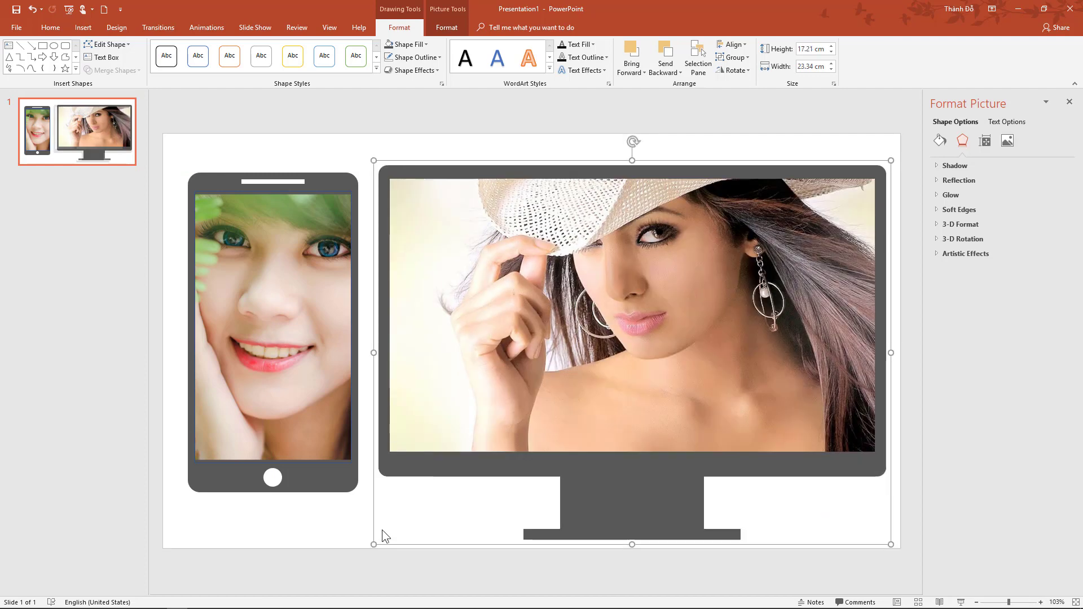
mouse_move(340, 490)
mouse_down()
mouse_move(337, 478)
mouse_move(319, 482)
mouse_move(360, 529)
mouse_up()
- Close the Format Background pane and set the phone photo's outline to No Outline
click(414, 508)
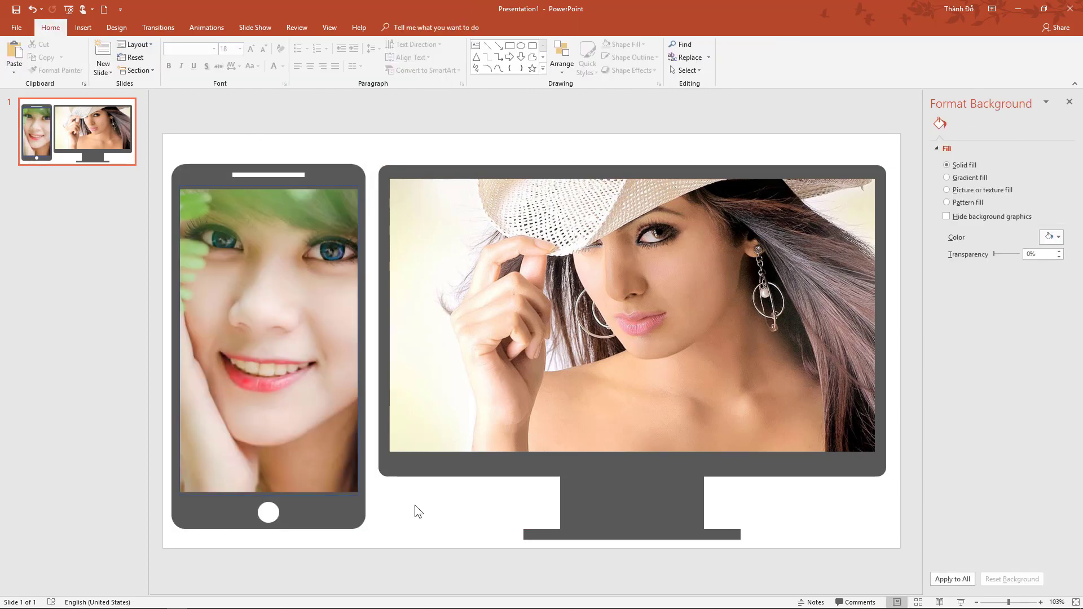
click(1069, 103)
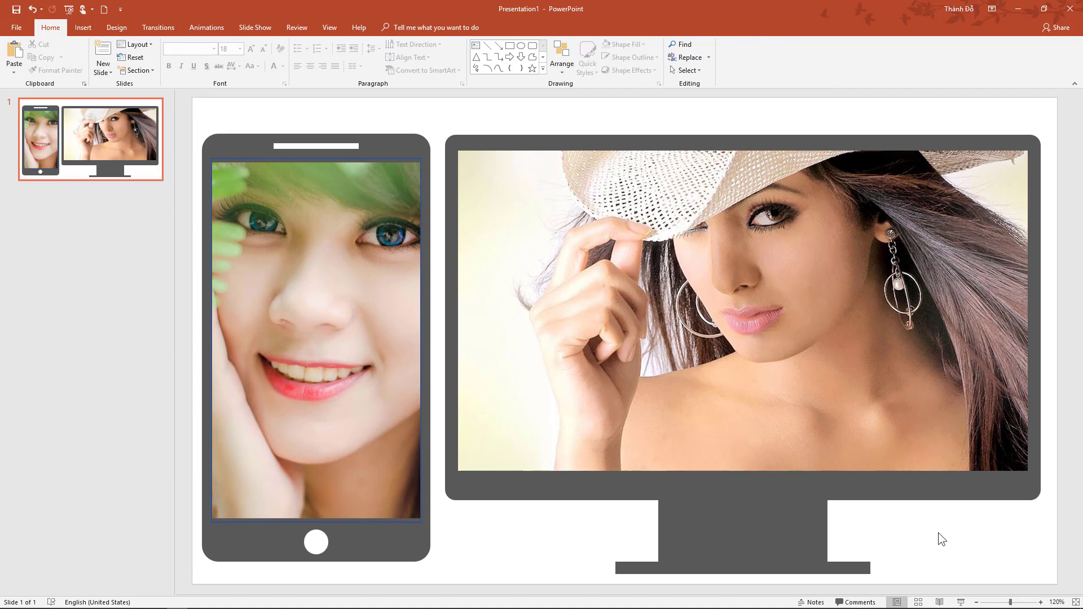
click(394, 537)
click(300, 401)
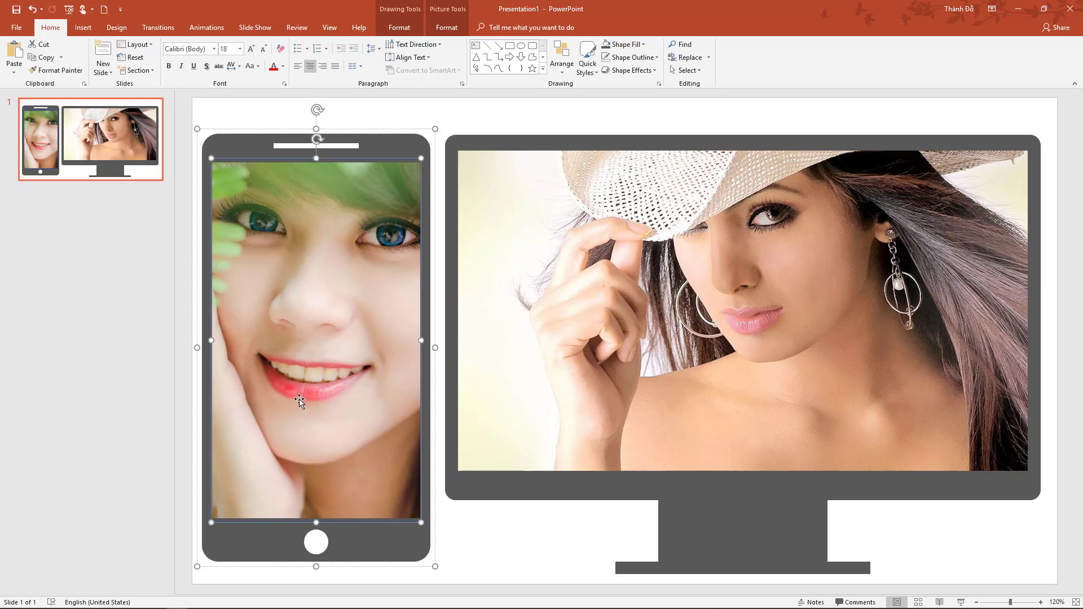
click(426, 28)
click(398, 28)
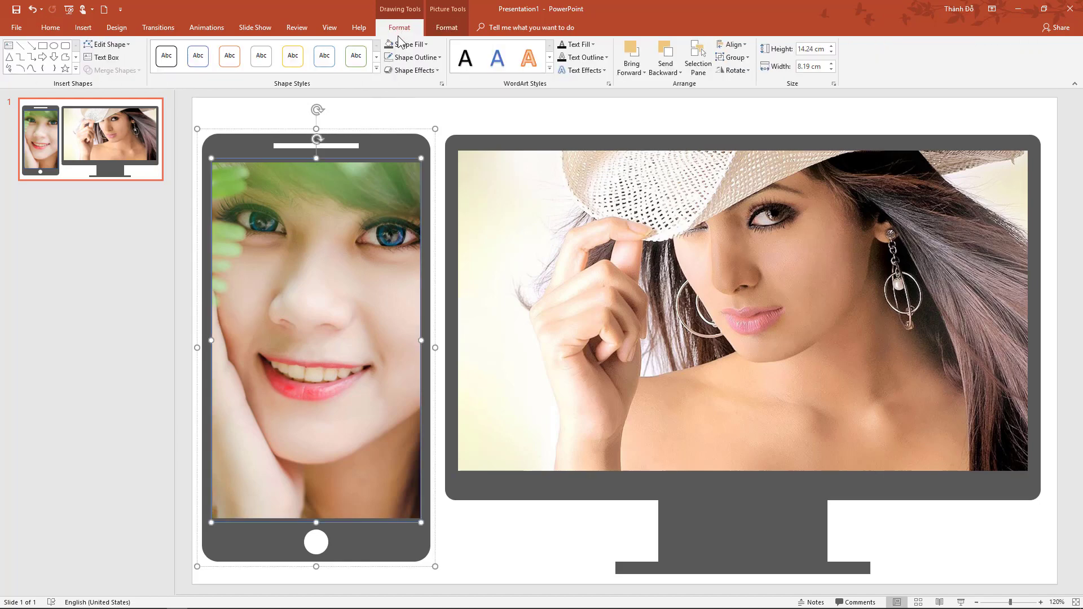
click(413, 58)
click(409, 157)
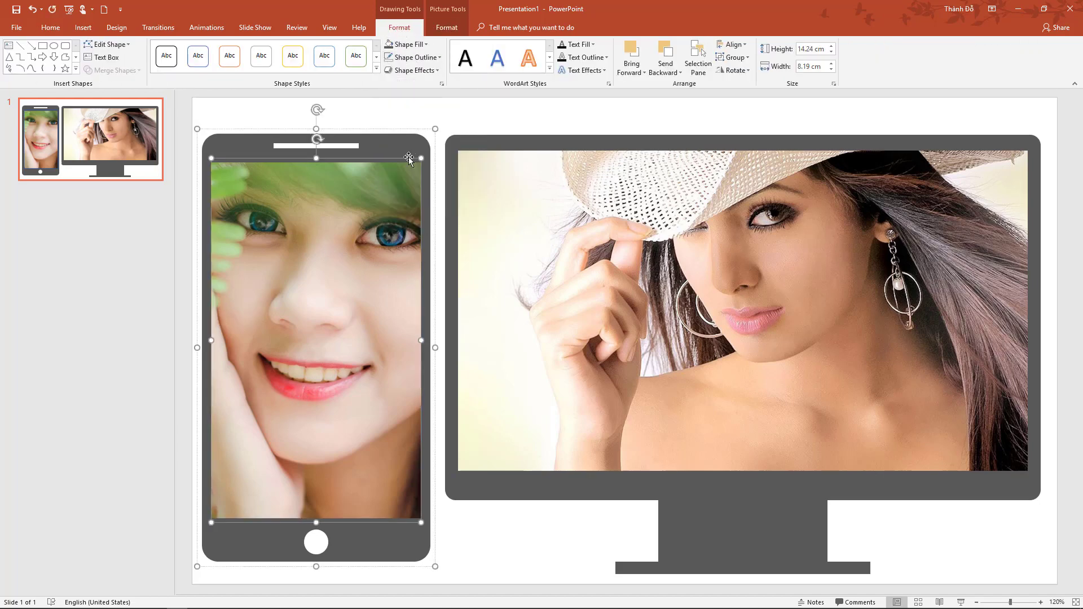
click(477, 546)
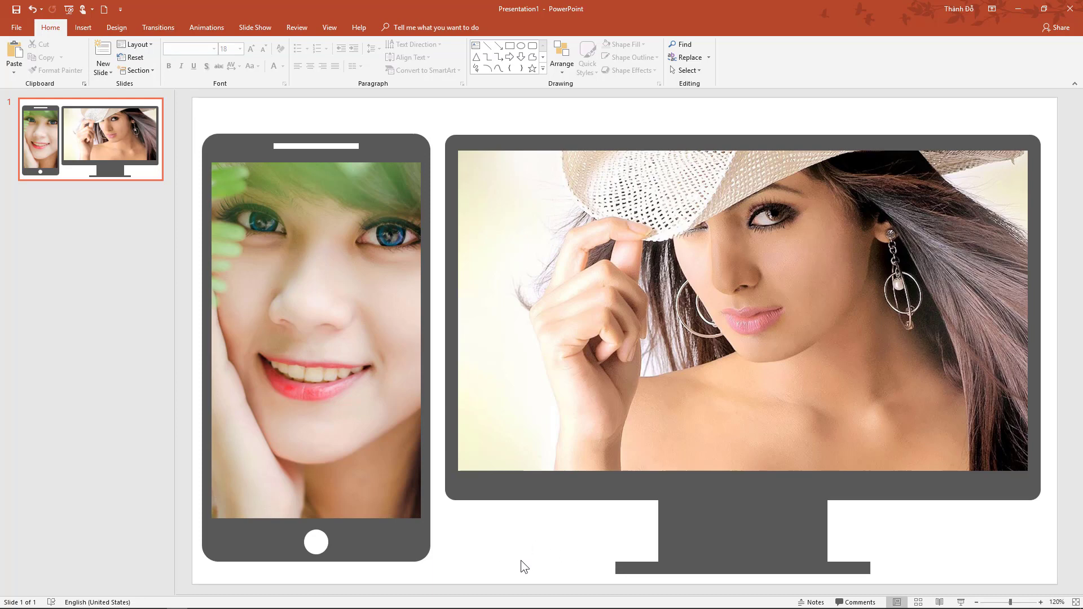
- Nudge the phone's home button circle up slightly with Ctrl+Up
click(314, 542)
click(310, 546)
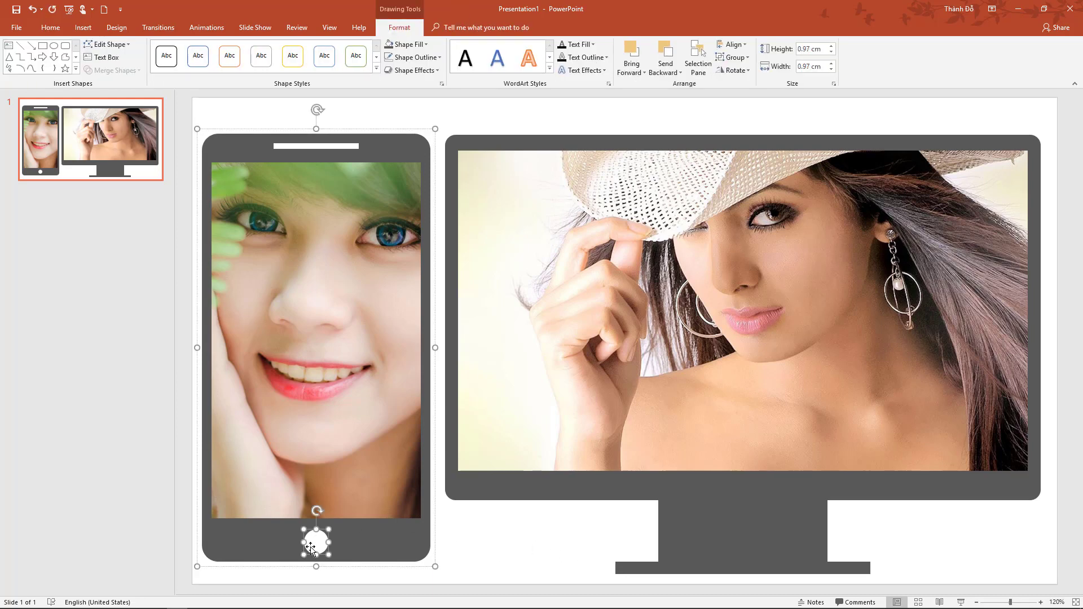
key(ctrl+Up)
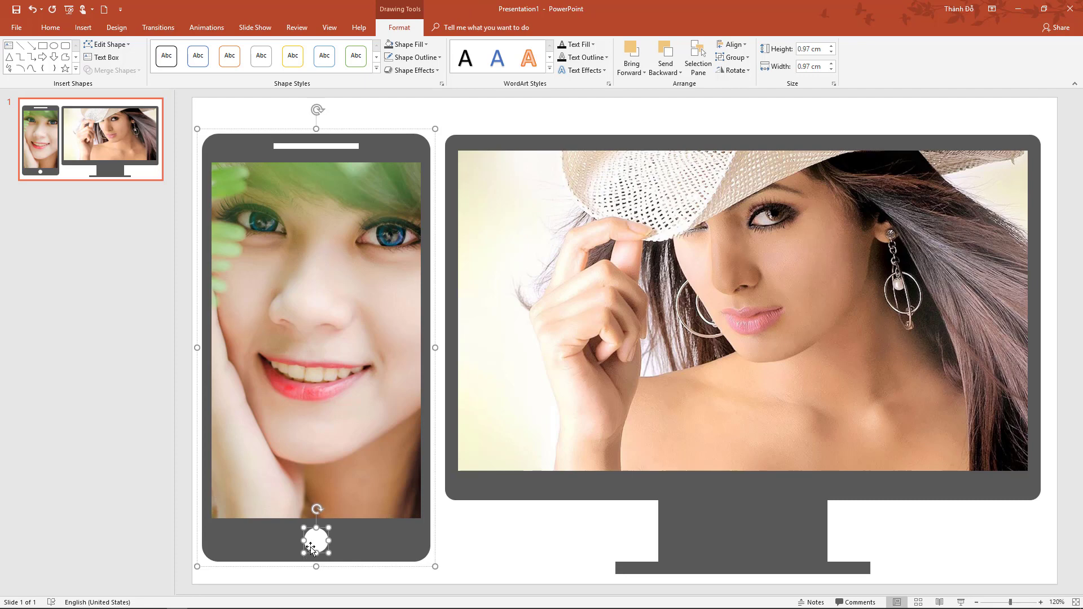
click(486, 545)
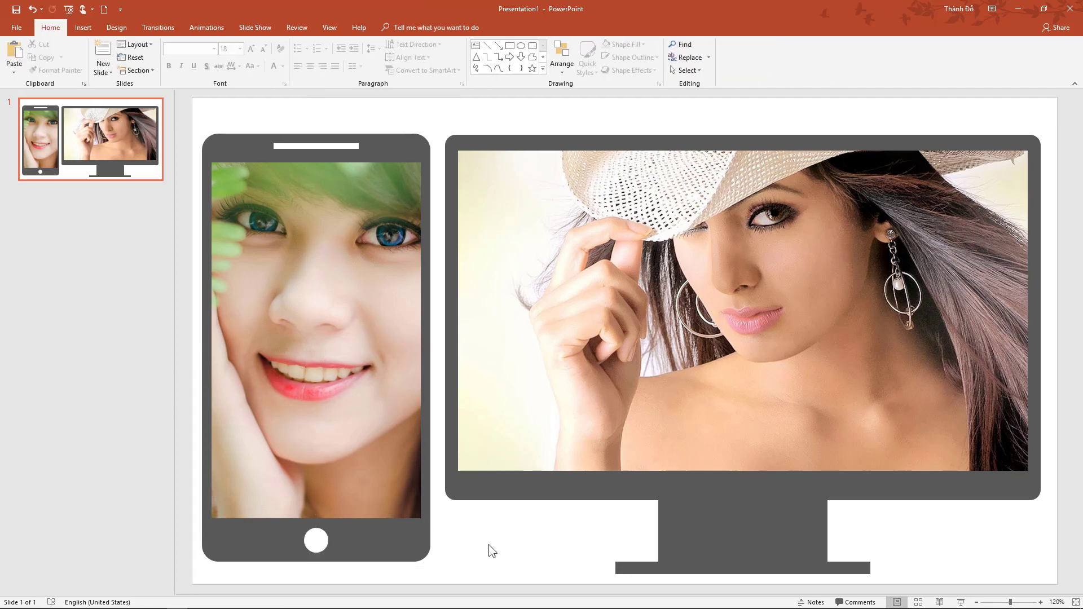